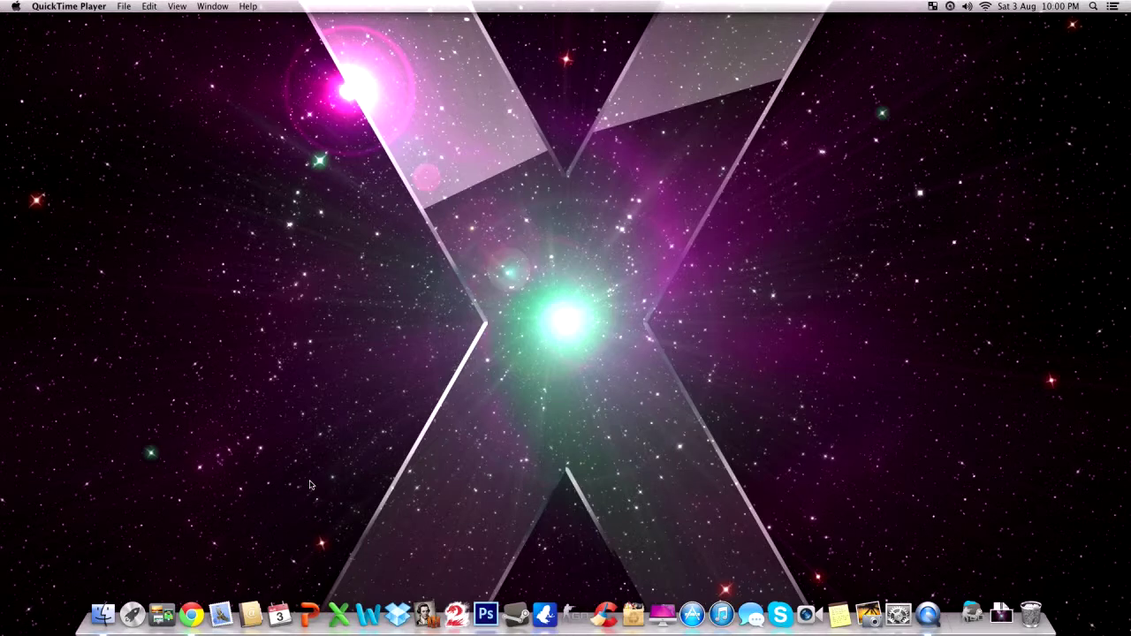
Step: Launch Chrome, search Google for 'ccleaner' and open the Piriform CCleaner result page
click(194, 607)
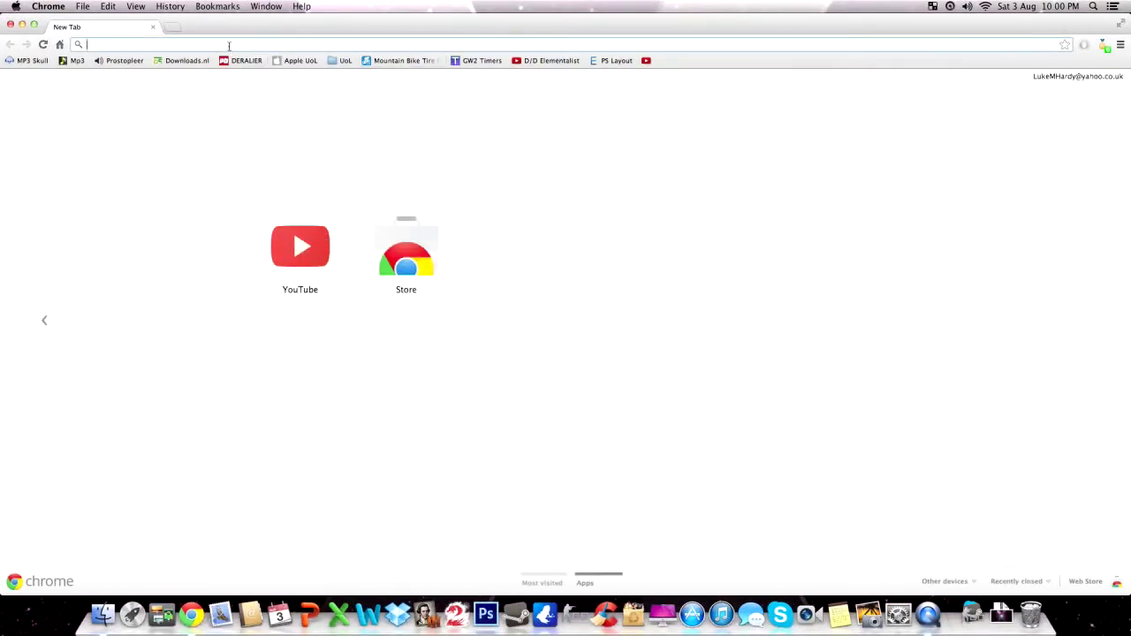
text(cclarnae)
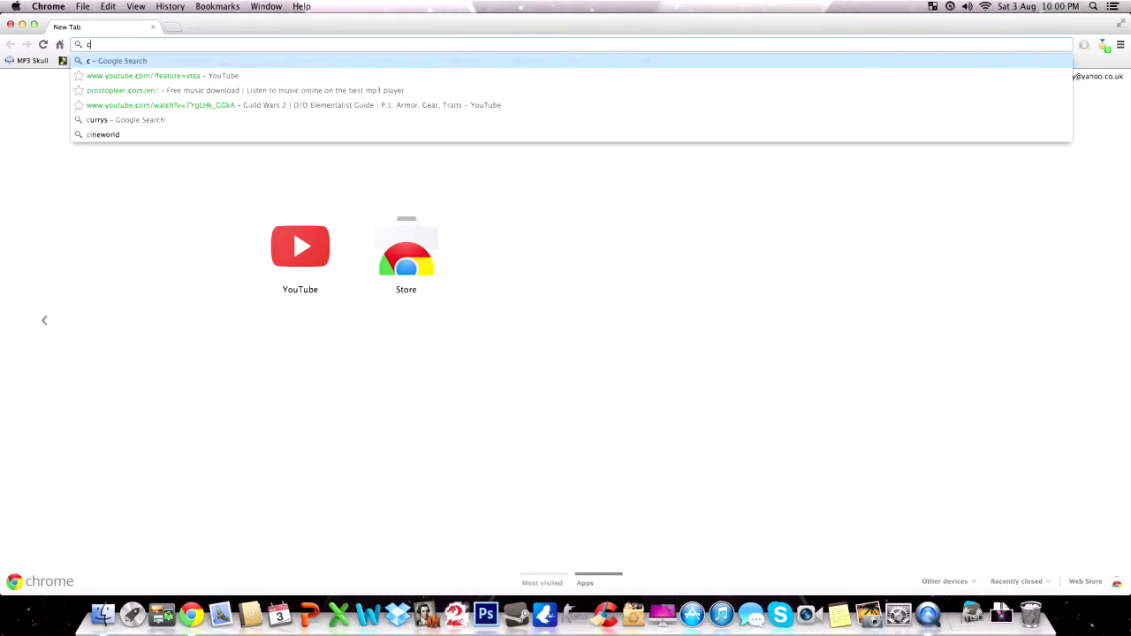
key(BackSpace)
key(BackSpace)
key(BackSpace)
key(BackSpace)
key(BackSpace)
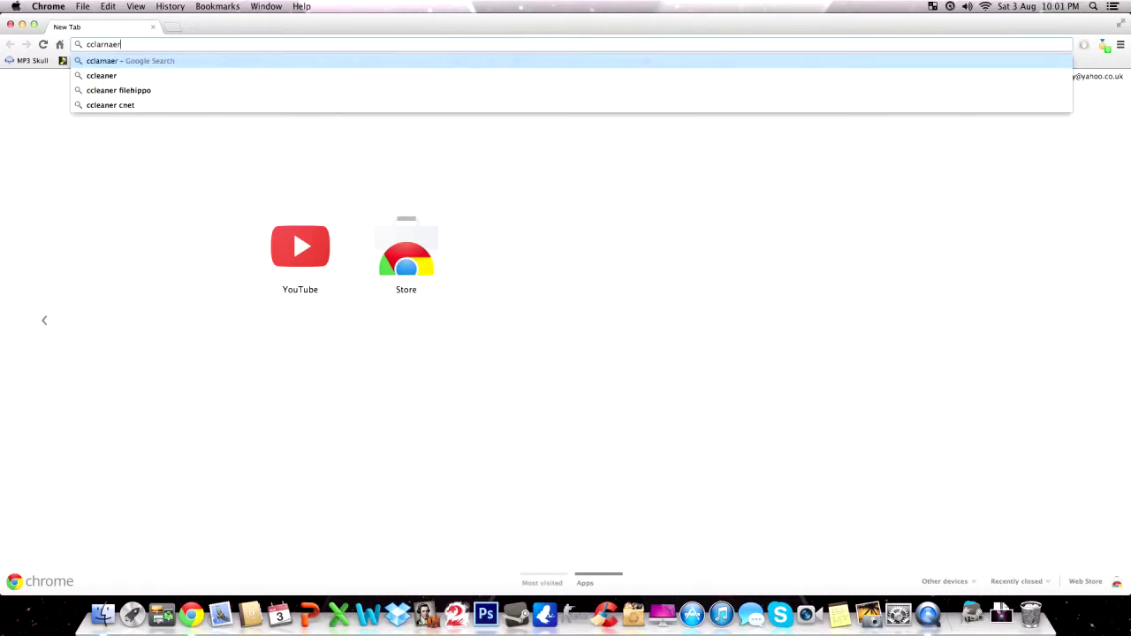
text(eaner&aqs=chrome.0.69i57j5j0l2.5501j0&sourceid=chrome&ie=UTF-8)
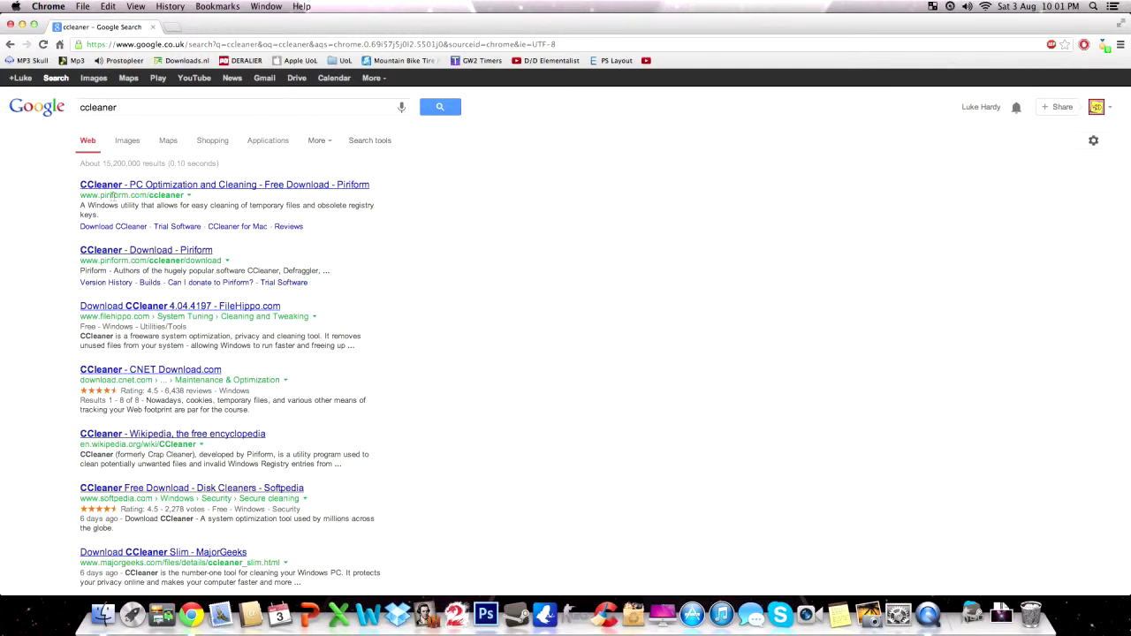
drag(99, 194, 129, 194)
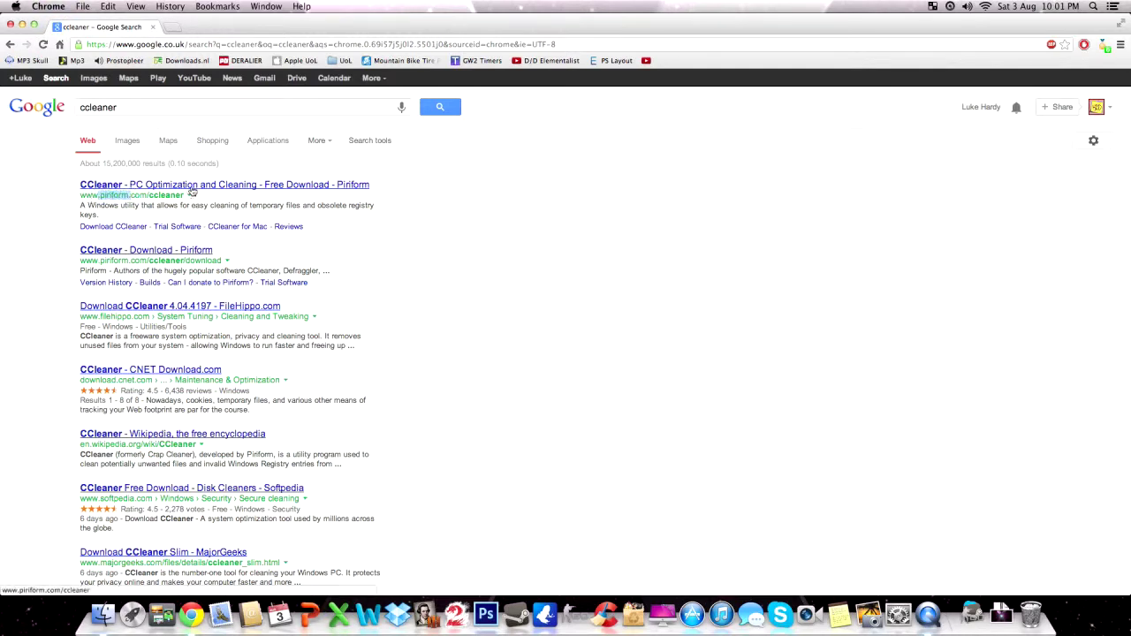
click(191, 187)
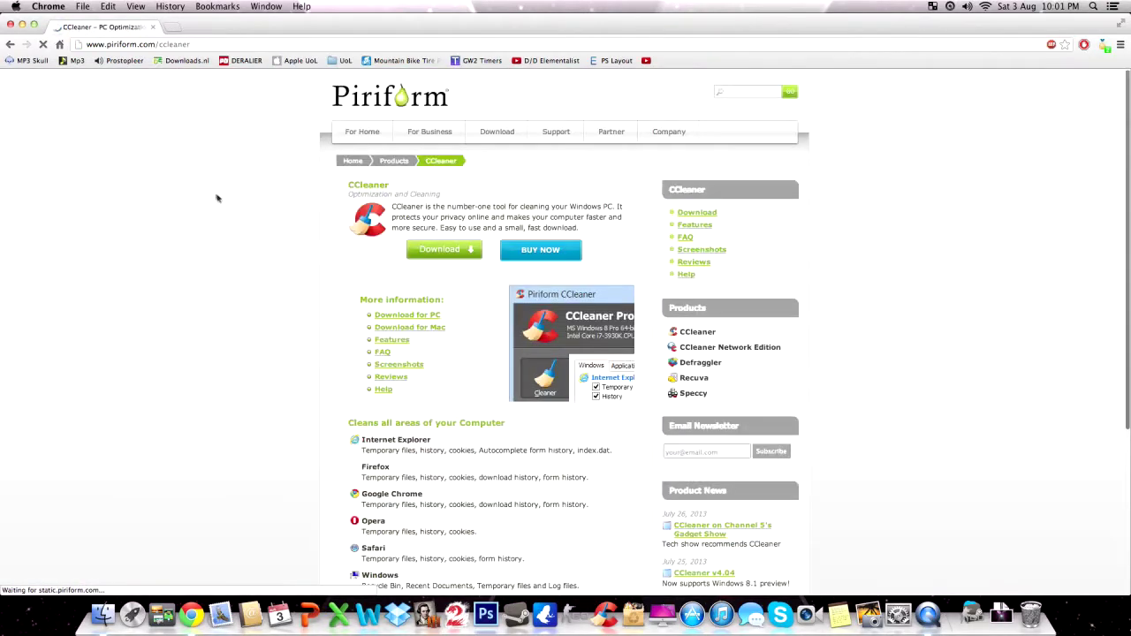
Step: Go to the CCleaner download page and download the free Mac installer CCMacSetup107.dmg
click(449, 256)
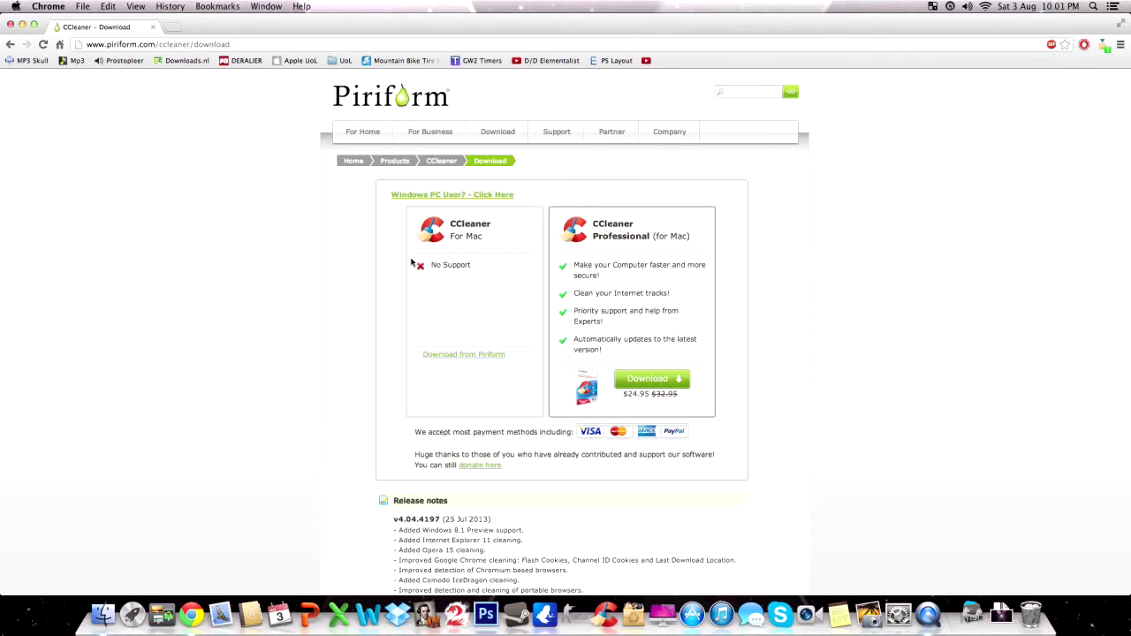
click(452, 358)
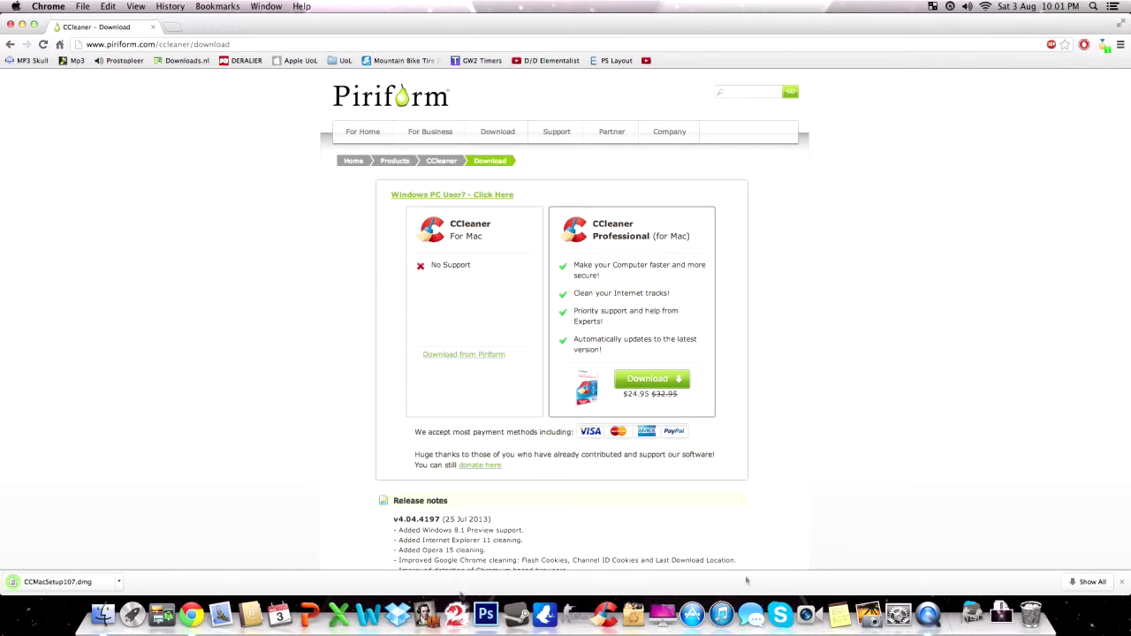
Step: Open CCMacSetup107.dmg from the Downloads folder in Finder
click(102, 614)
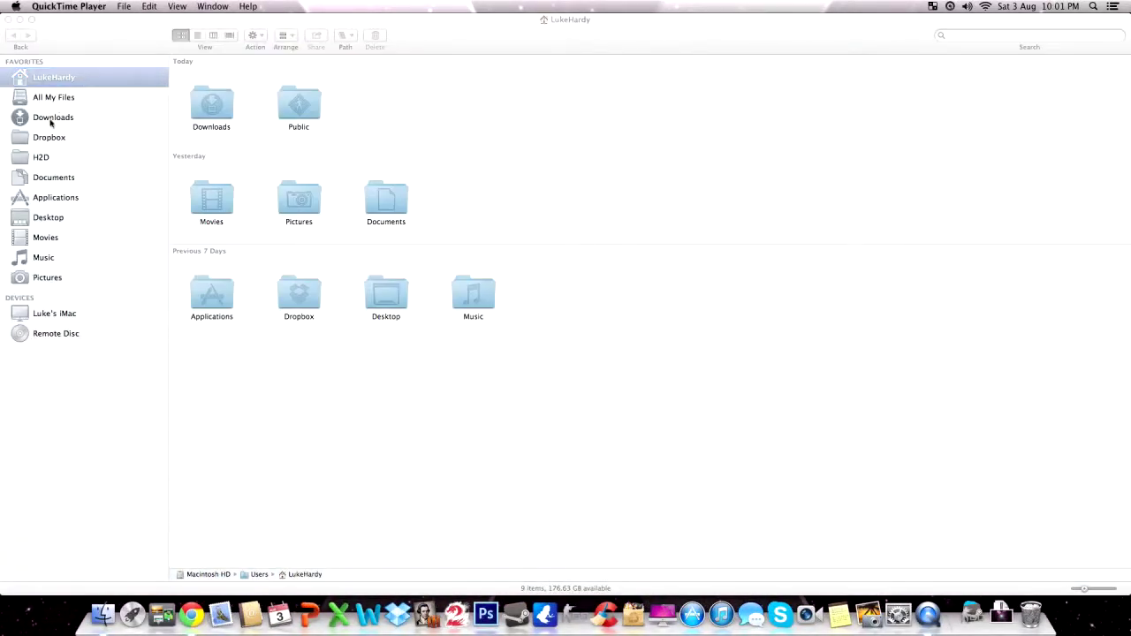
click(50, 121)
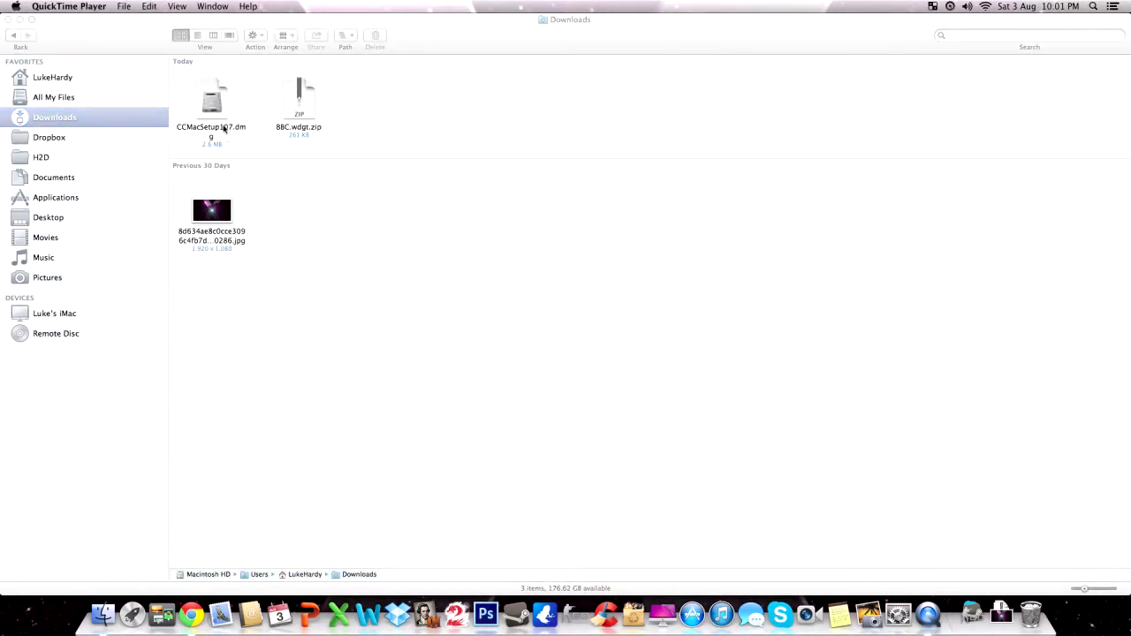
click(223, 127)
double_click(223, 127)
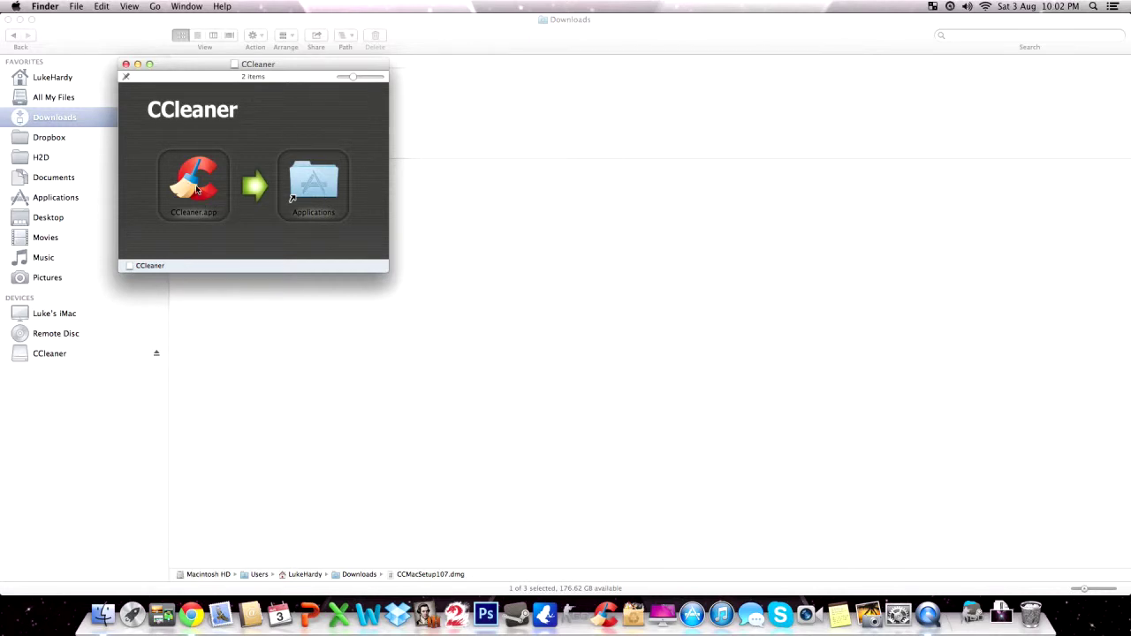
Step: Launch CCleaner.app from the disk image, ticking 'Don't warn me' for apps on this image
double_click(198, 190)
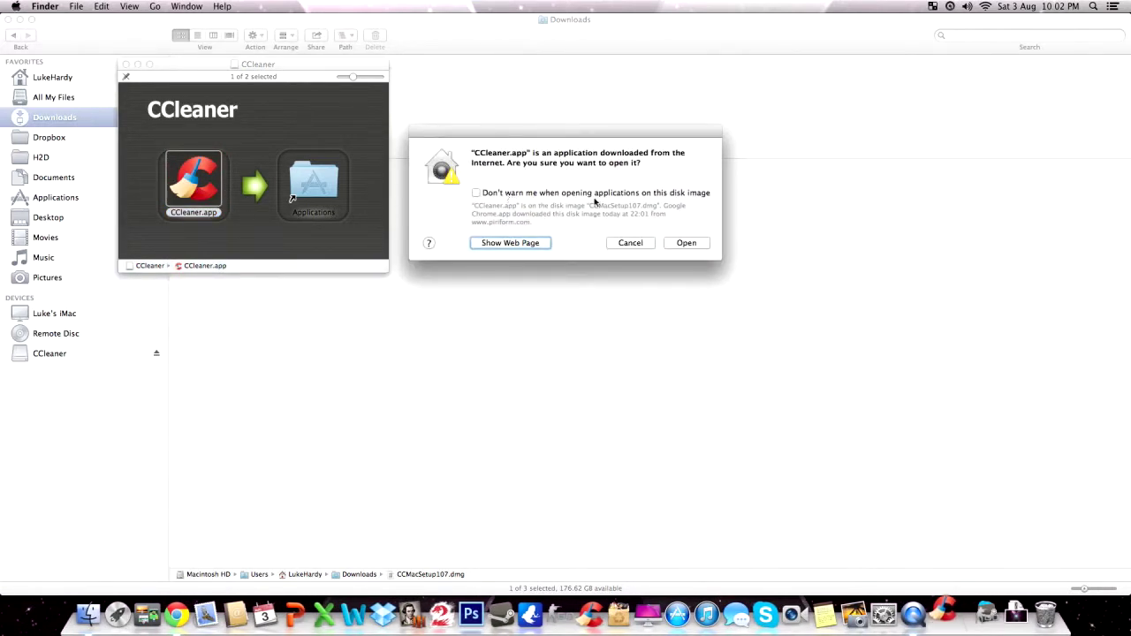
click(477, 192)
click(686, 248)
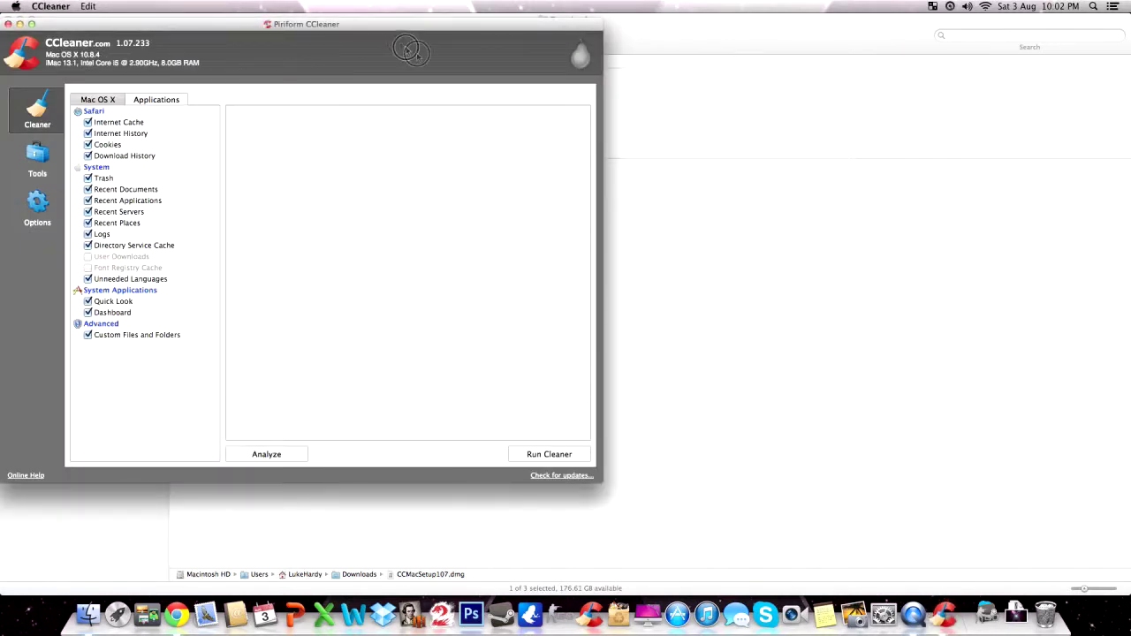
Step: Move the CCleaner window aside and close the CCMacSetup107 disk-image window
drag(367, 27, 652, 89)
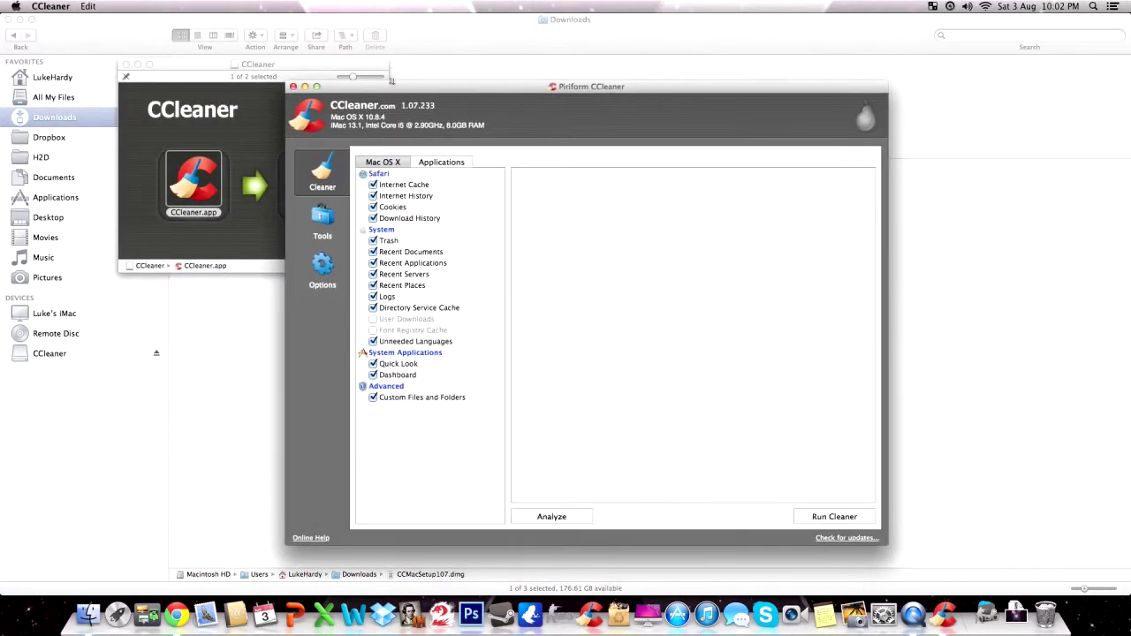
click(163, 127)
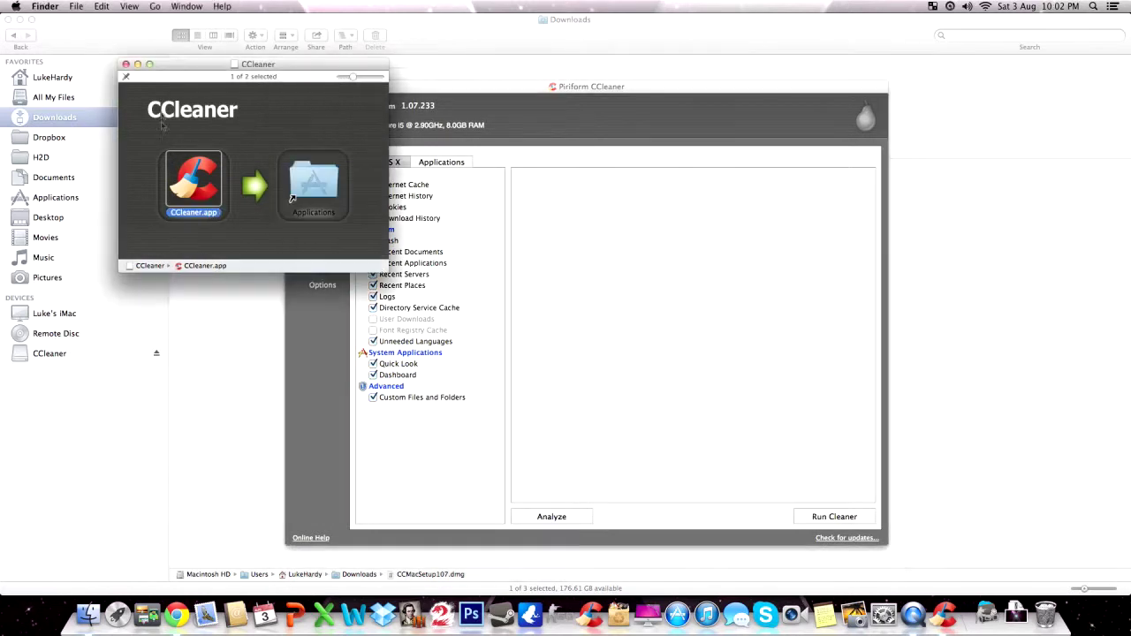
click(125, 63)
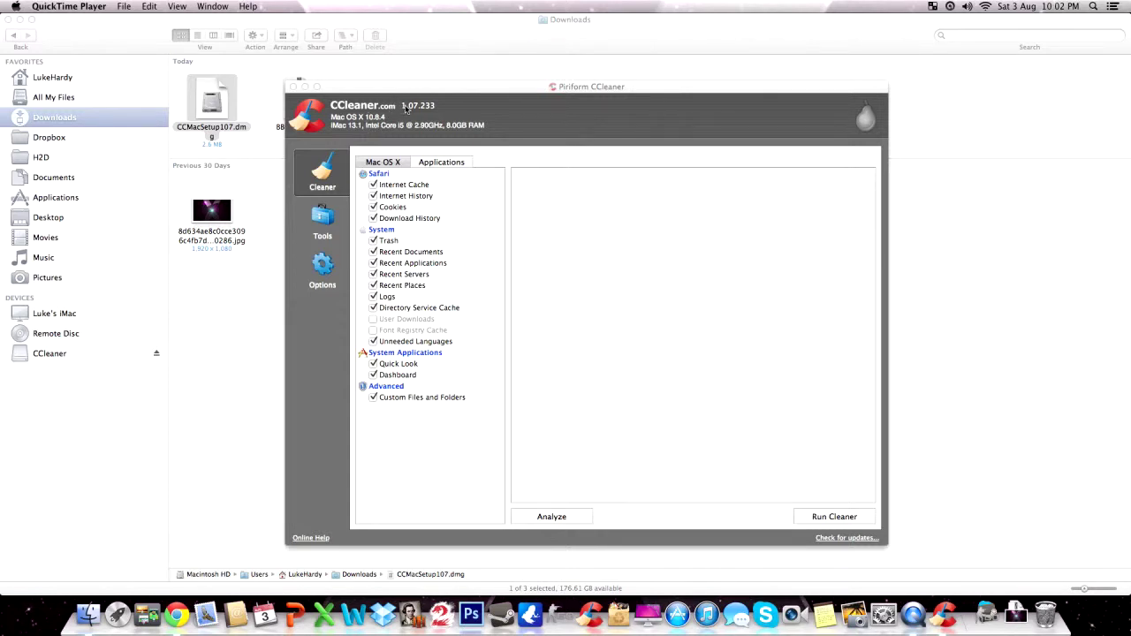
click(409, 113)
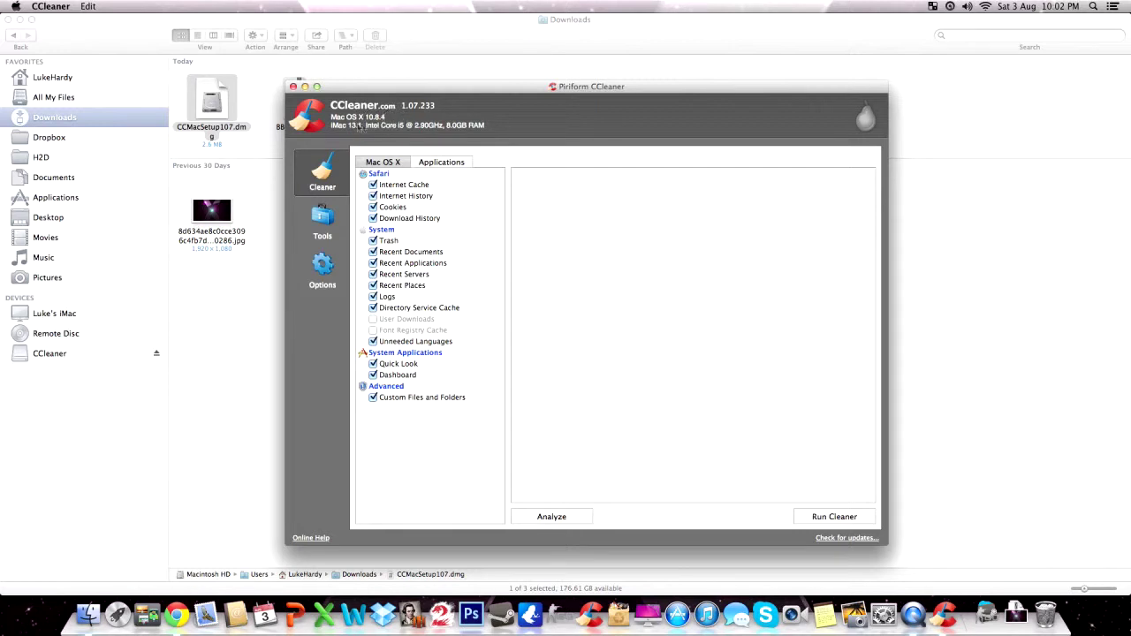
drag(336, 134, 419, 134)
click(51, 7)
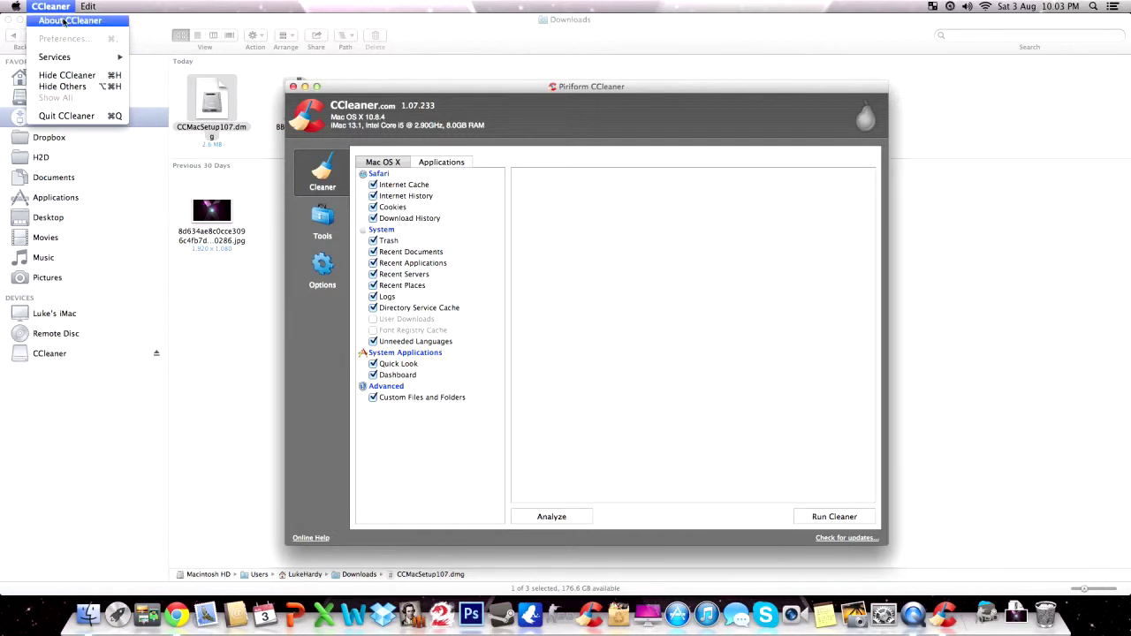
click(53, 21)
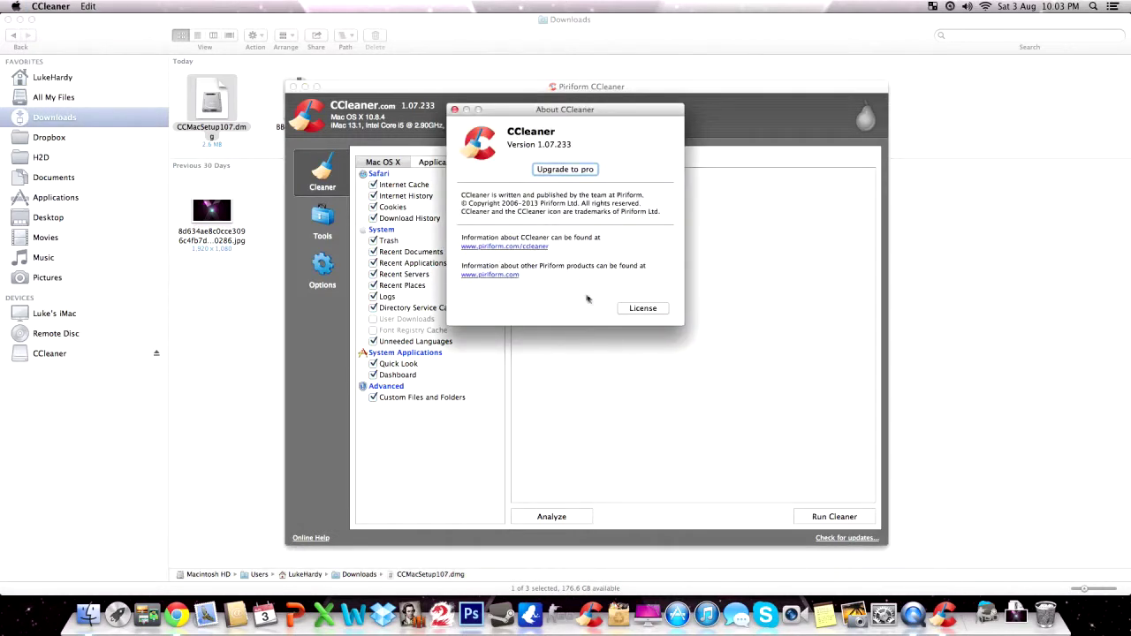
click(455, 109)
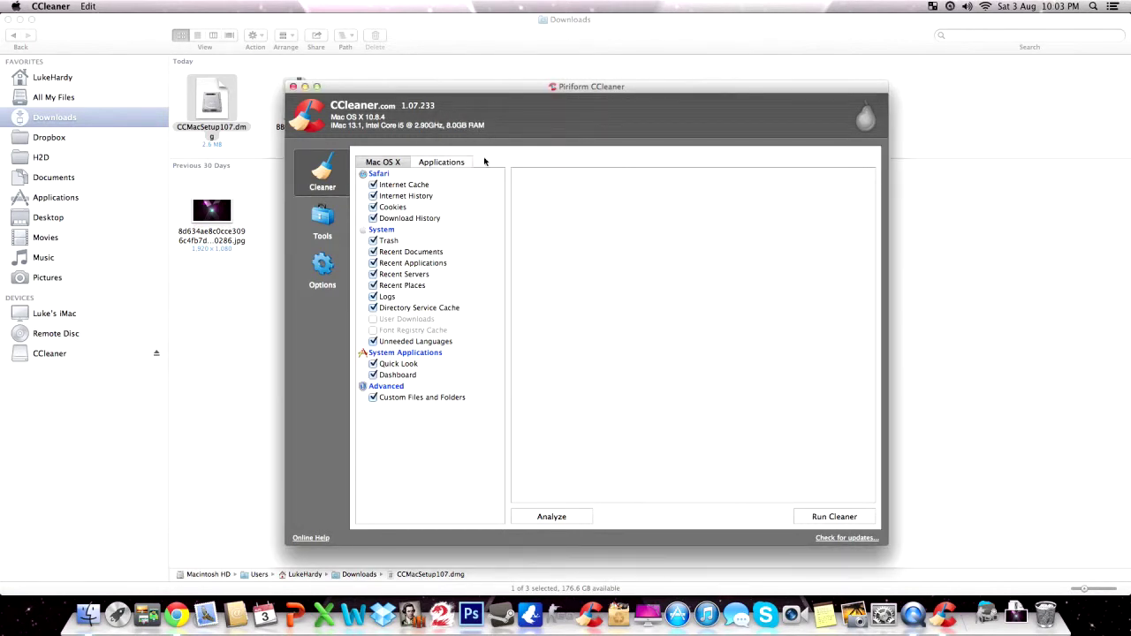
click(324, 272)
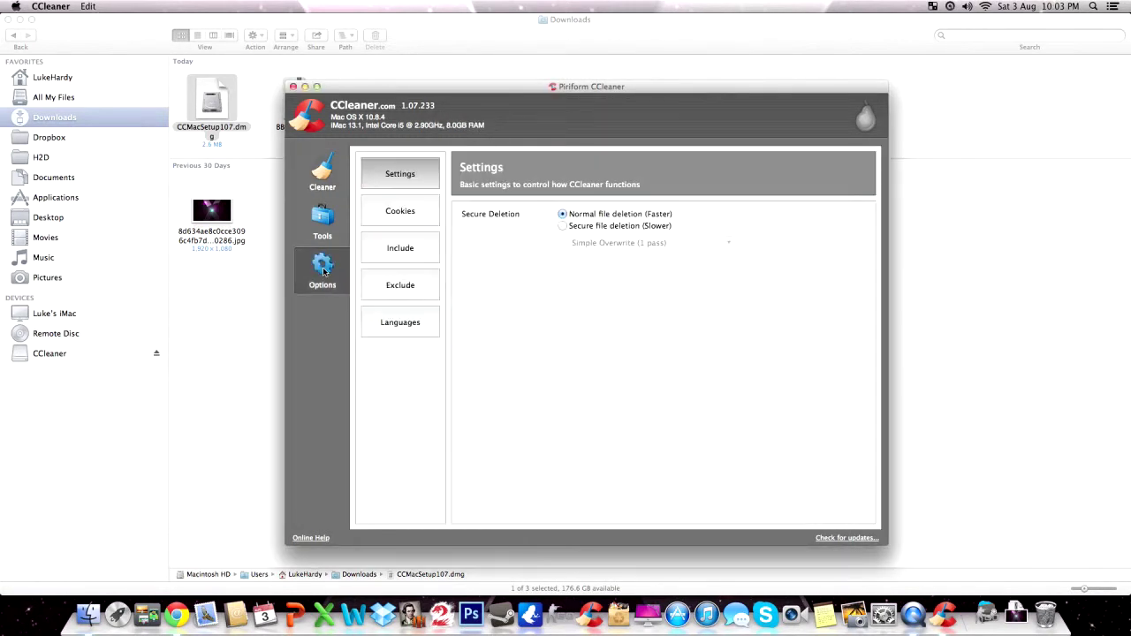
Step: Review the settings and cookie lists, moving google.co.uk to cookies to keep and back
click(399, 182)
click(419, 220)
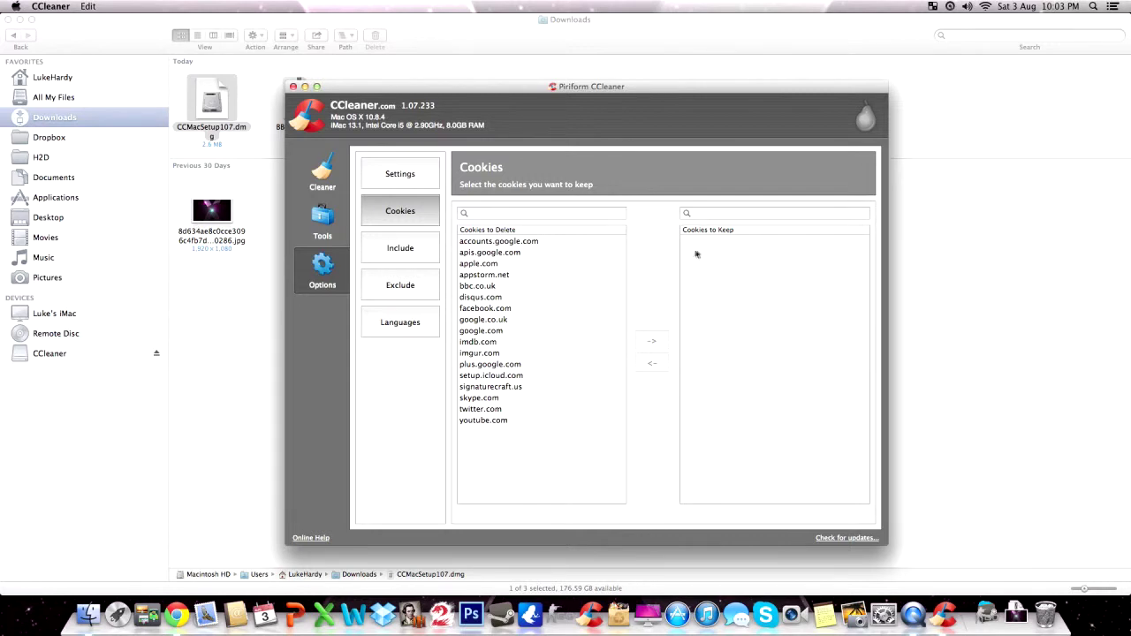
click(505, 320)
click(659, 344)
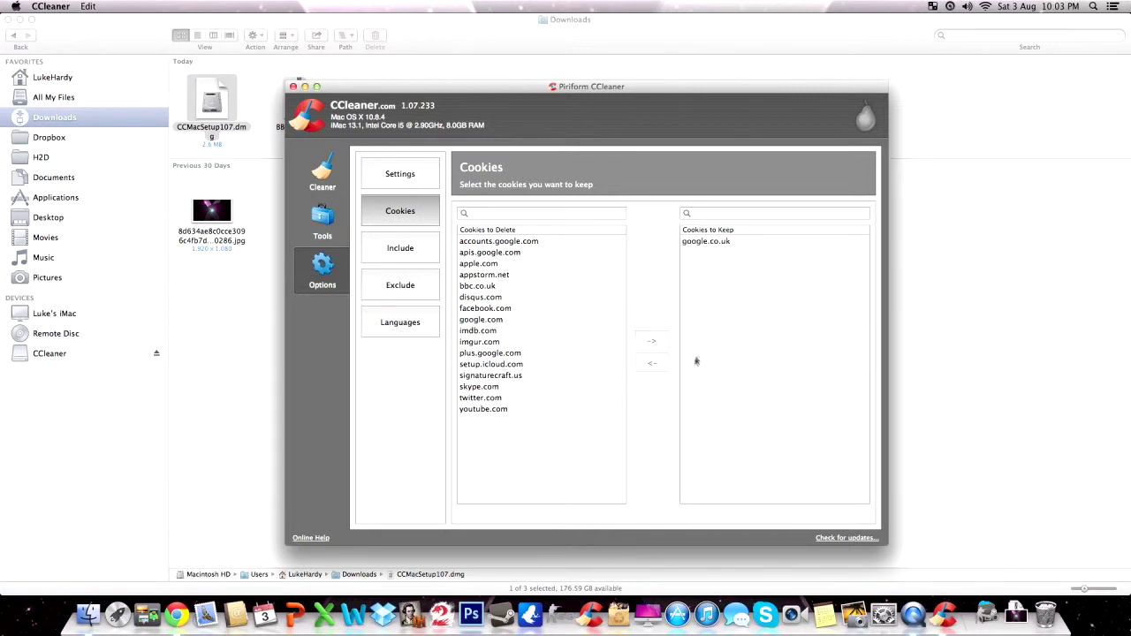
click(706, 244)
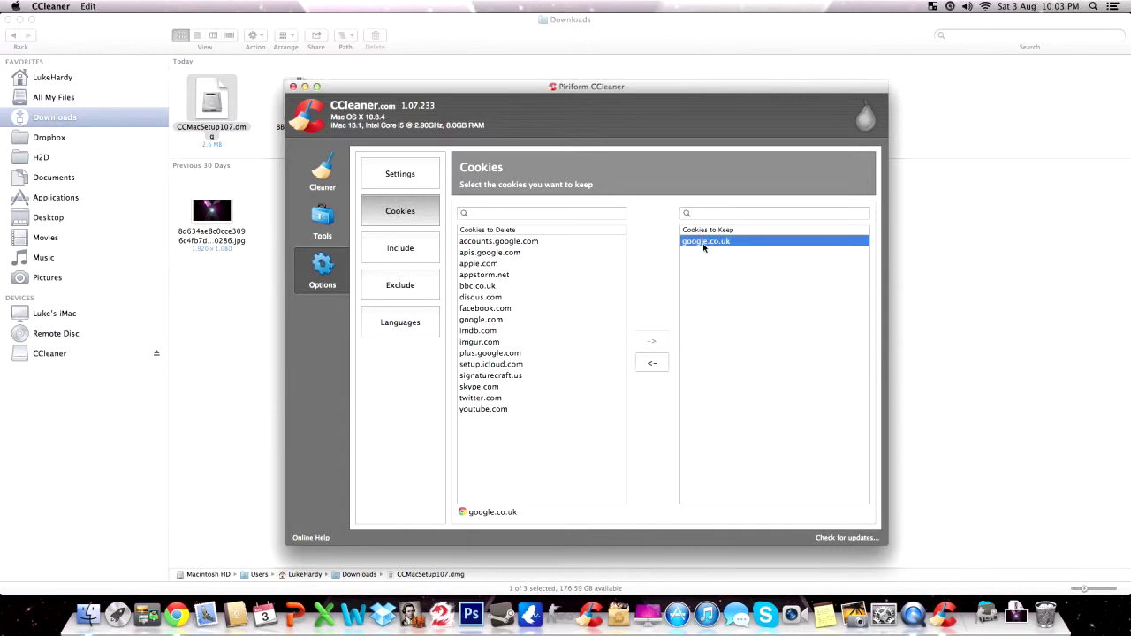
click(645, 371)
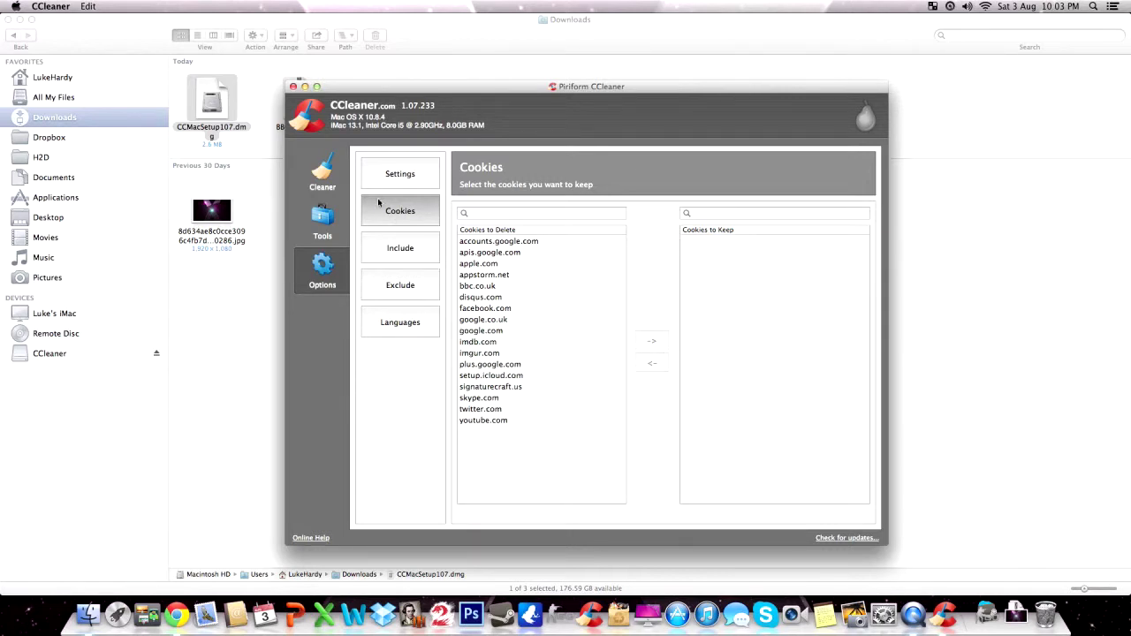
Step: Review the Include, Exclude and Languages lists, then show the Uninstall applications list
click(404, 253)
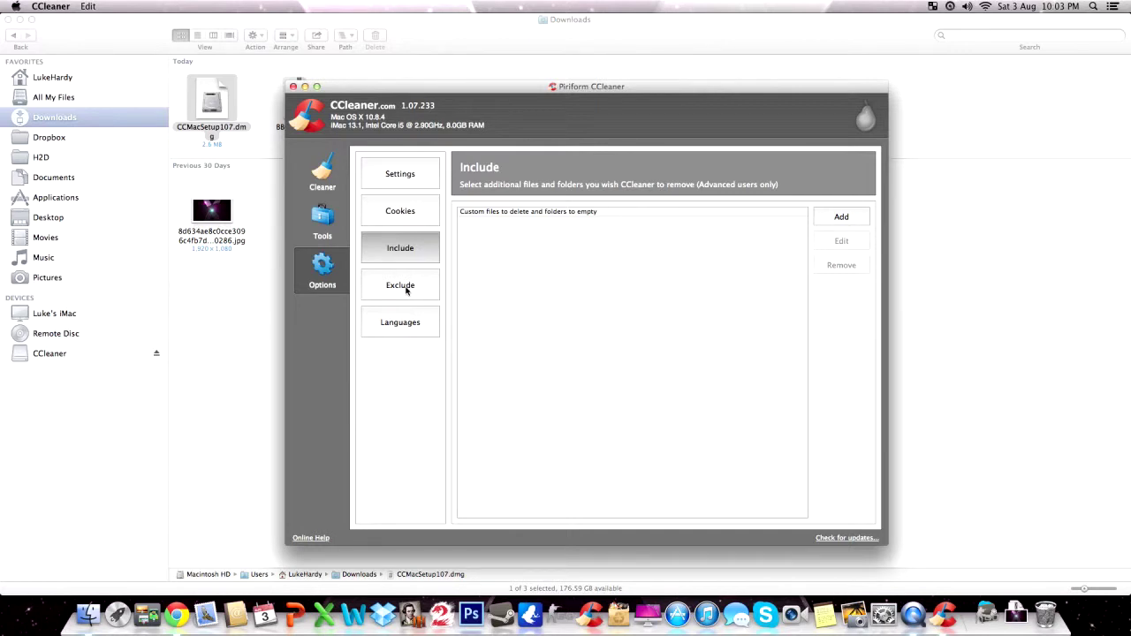
click(407, 292)
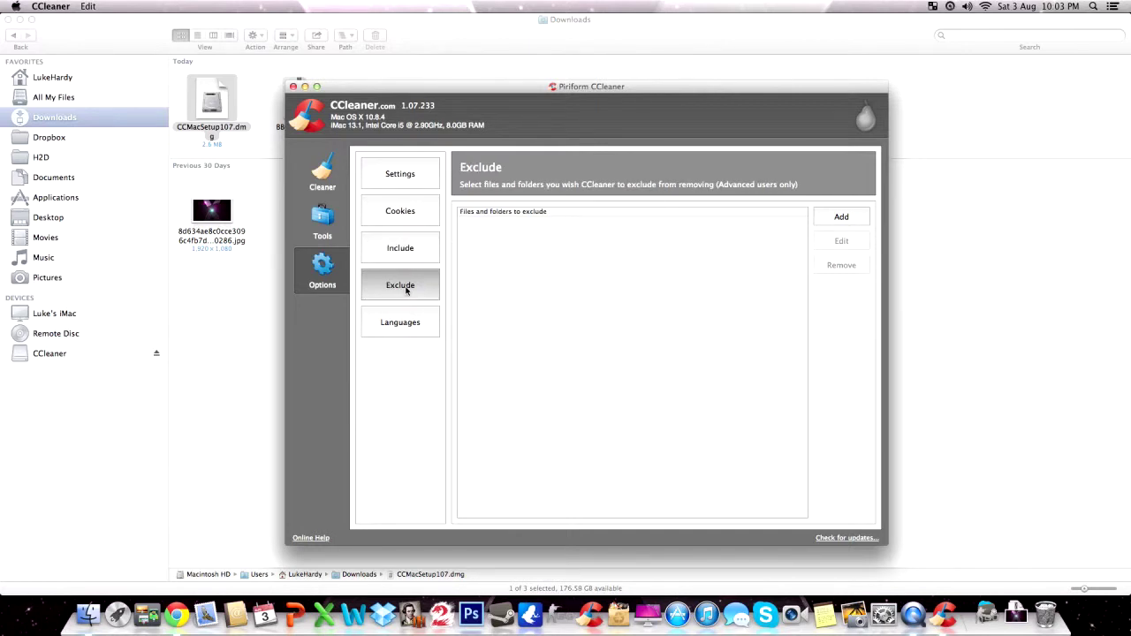
click(403, 254)
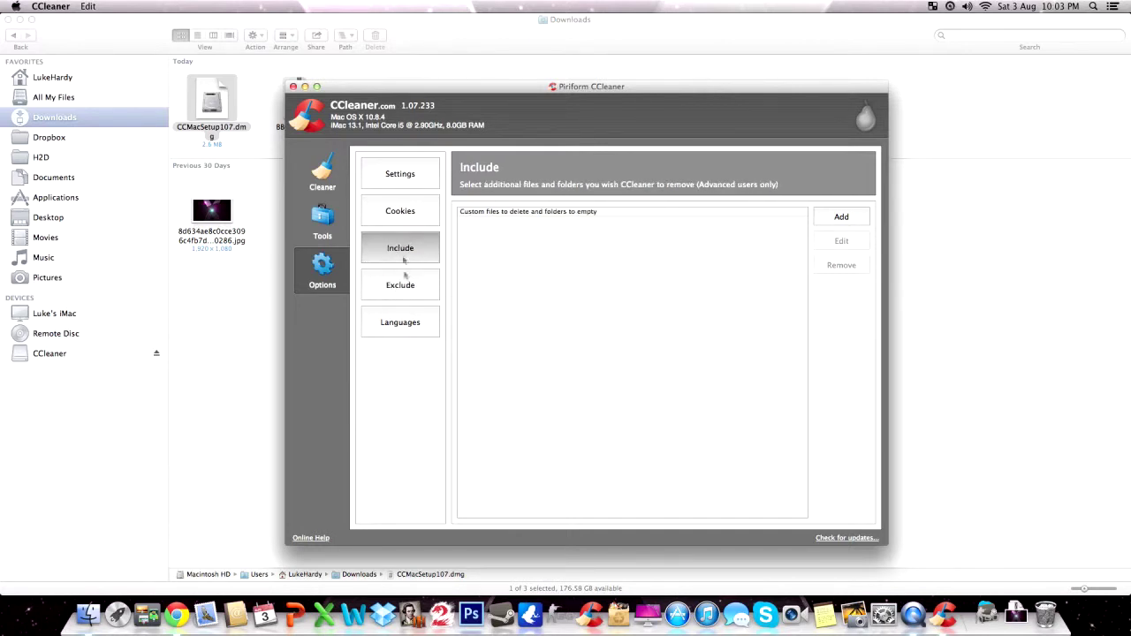
click(387, 323)
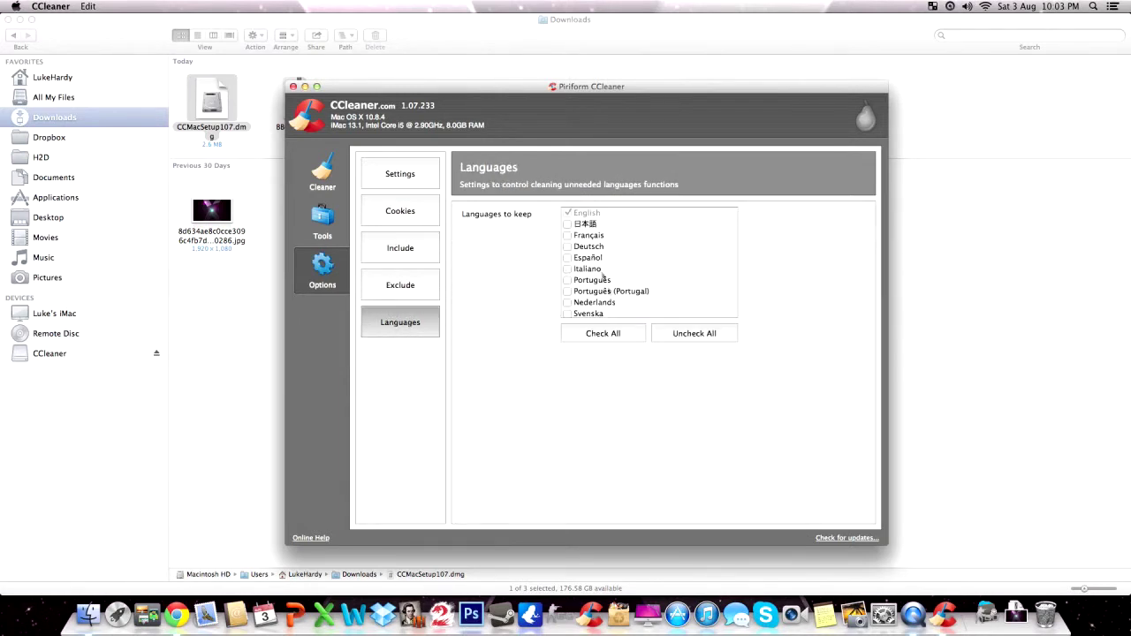
click(319, 218)
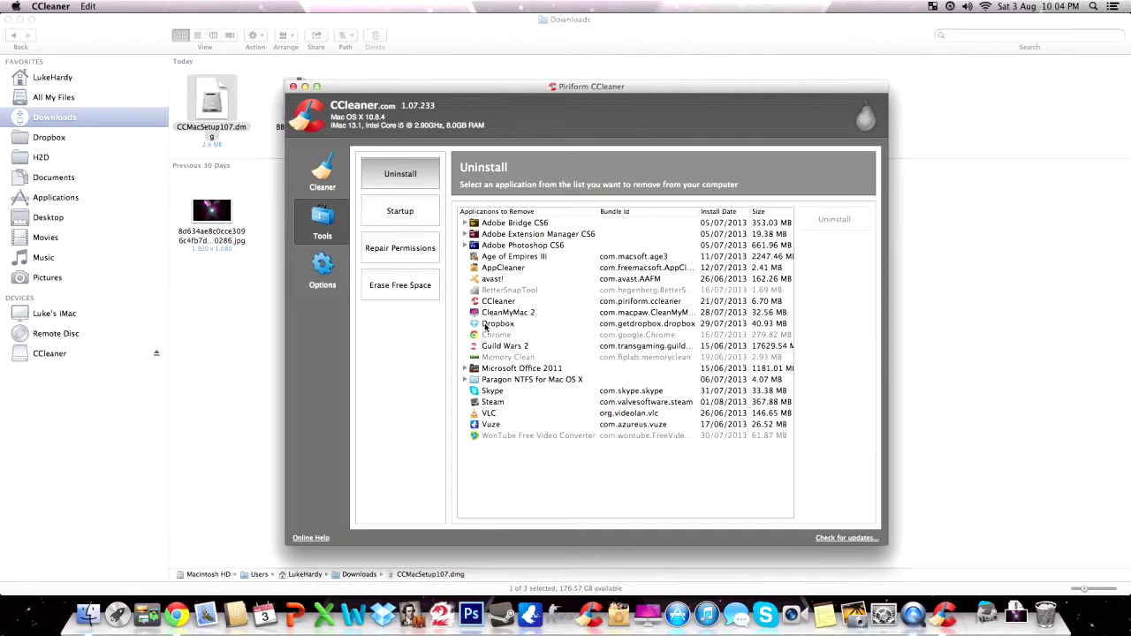
Step: Select Dropbox in the Uninstall list, then view the Startup items iTunes Helper and BetterSnapTool
click(485, 327)
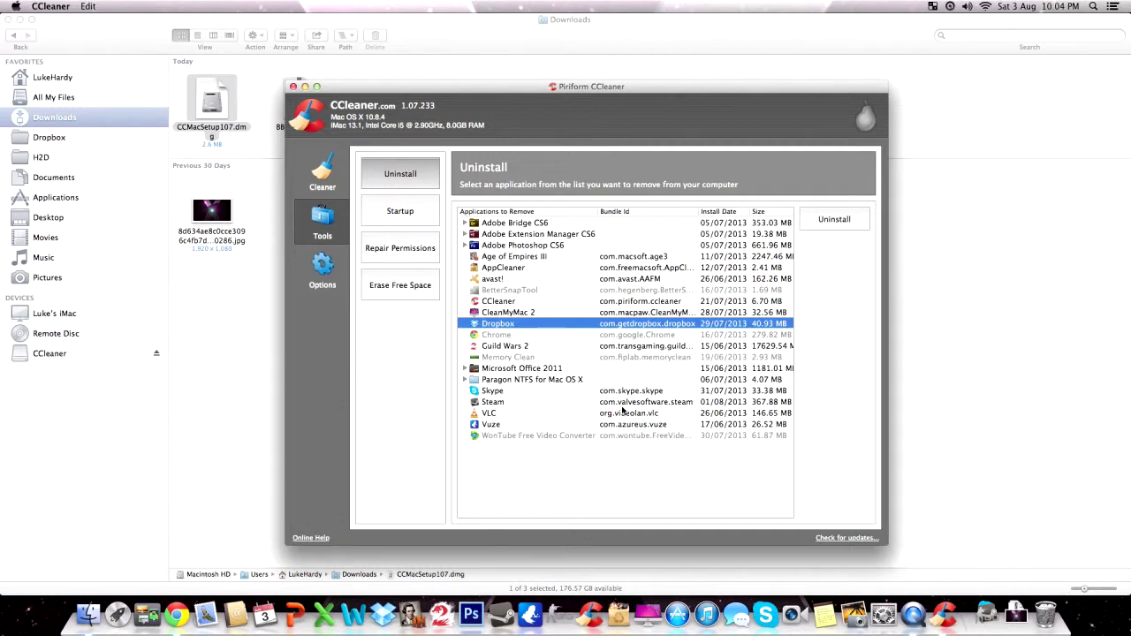
click(428, 221)
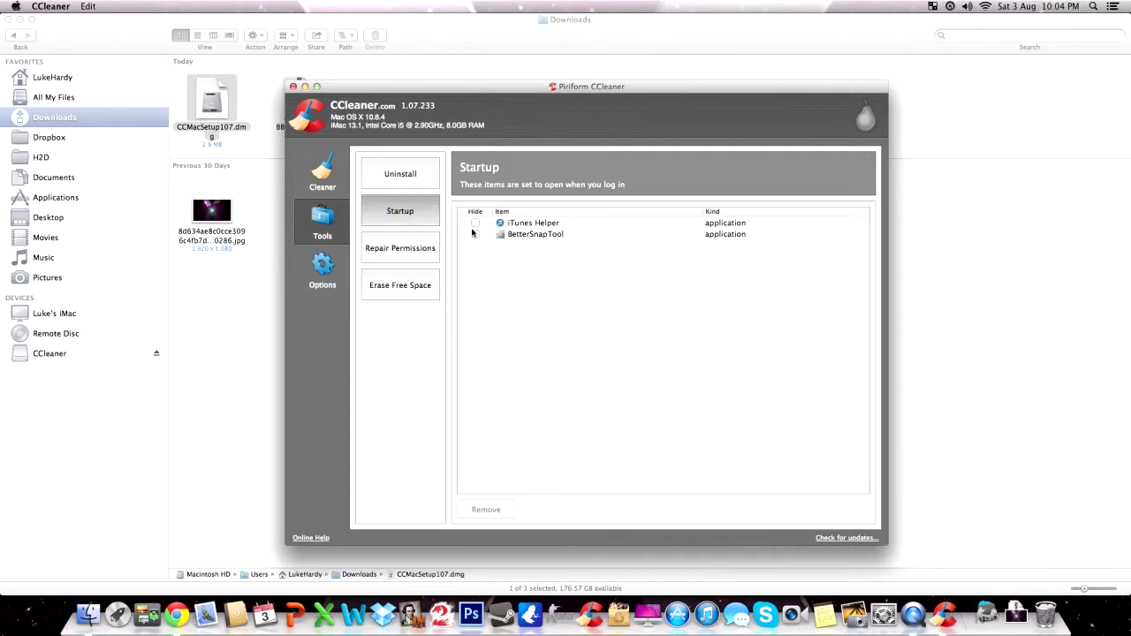
Step: Check Repair Permissions, then show Erase Free Space for Macintosh HD and move the window right
click(426, 251)
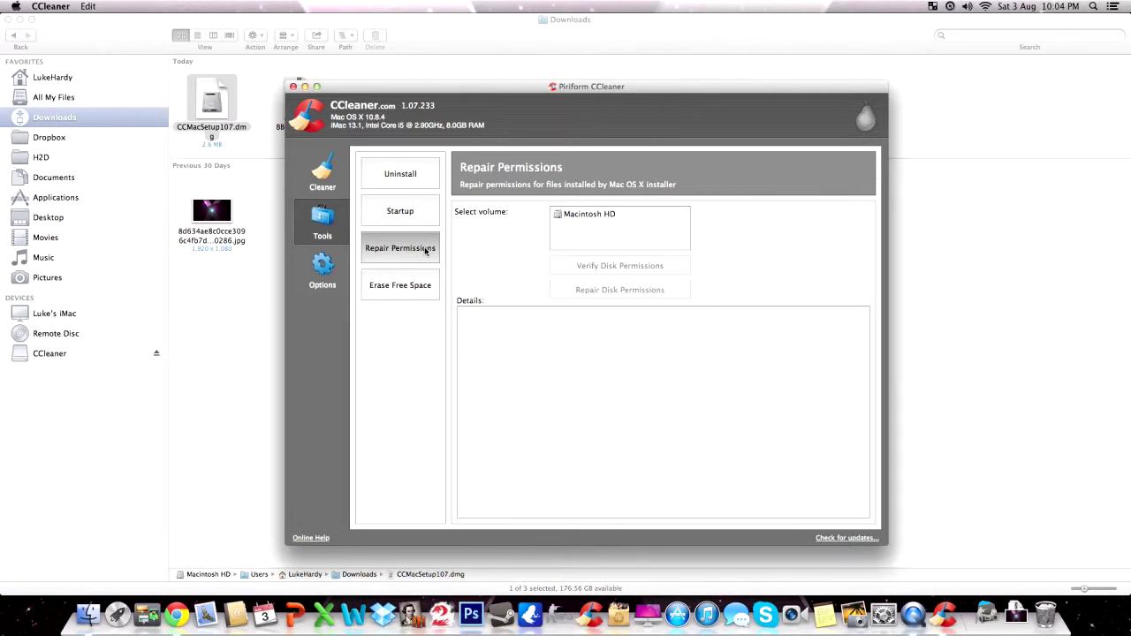
click(398, 289)
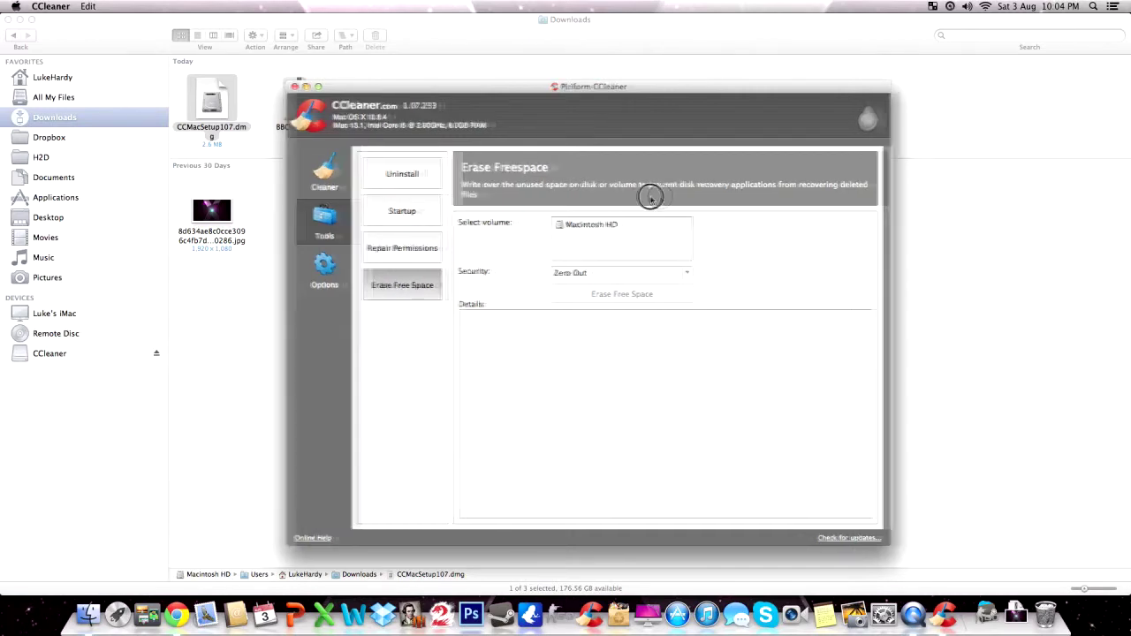
drag(652, 191, 713, 190)
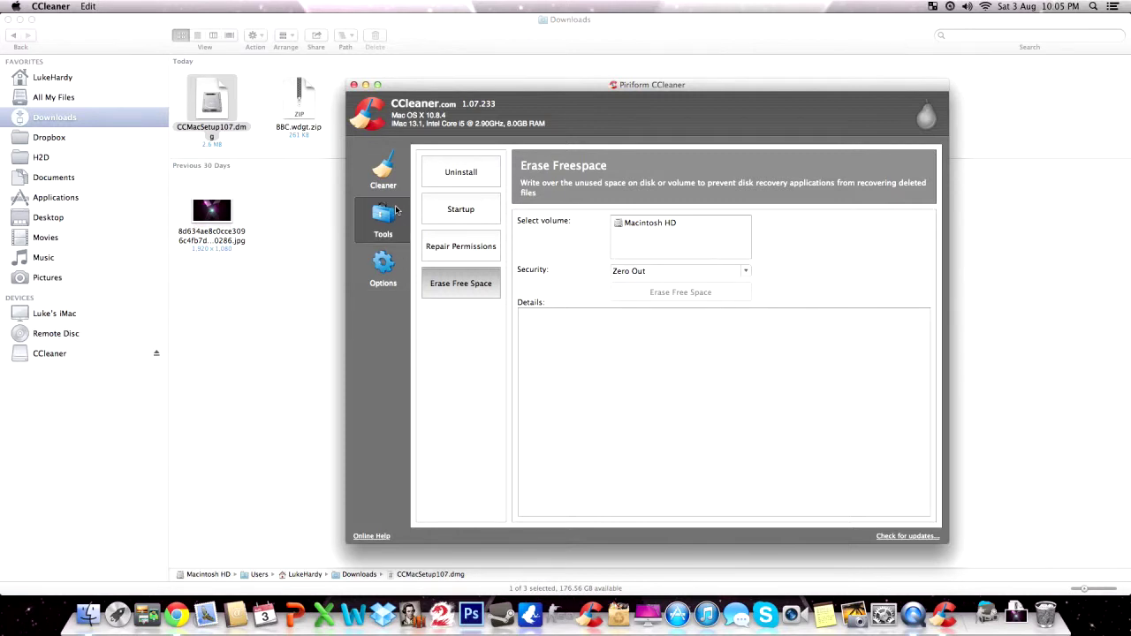
Step: In the Cleaner checklist, leave Font Registry Cache unchecked after its warning, then view Applications items
click(385, 177)
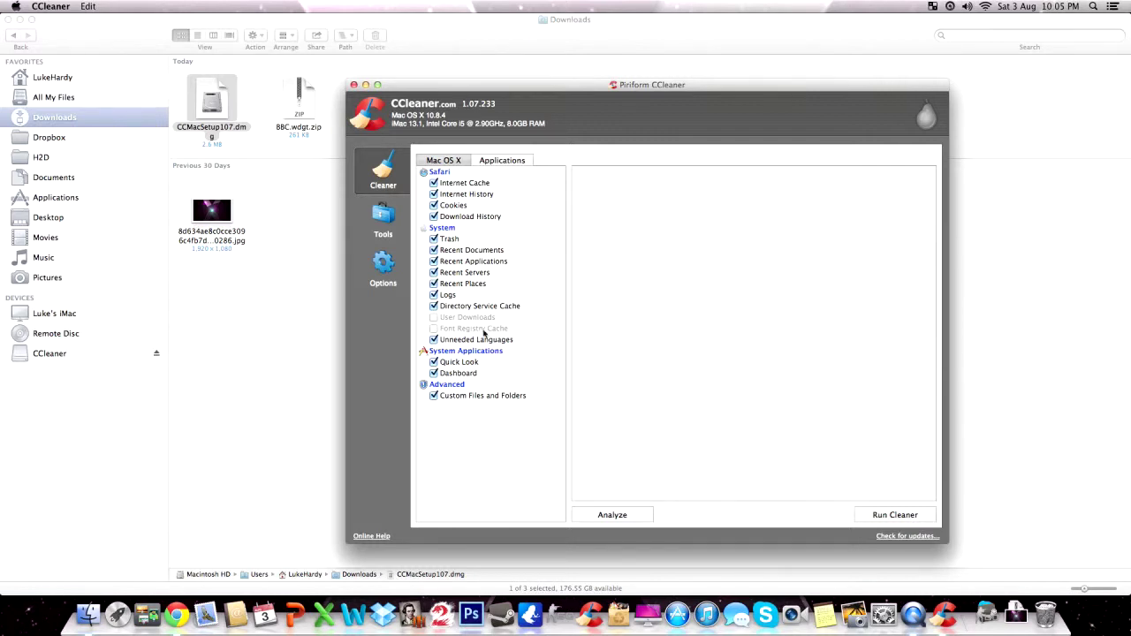
click(434, 329)
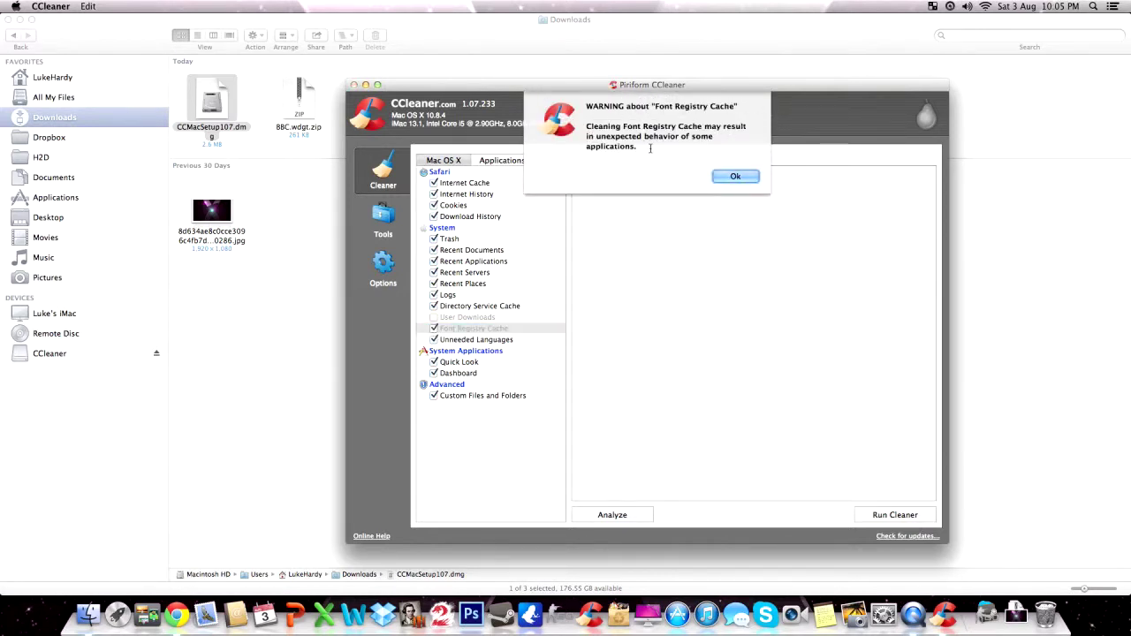
click(717, 178)
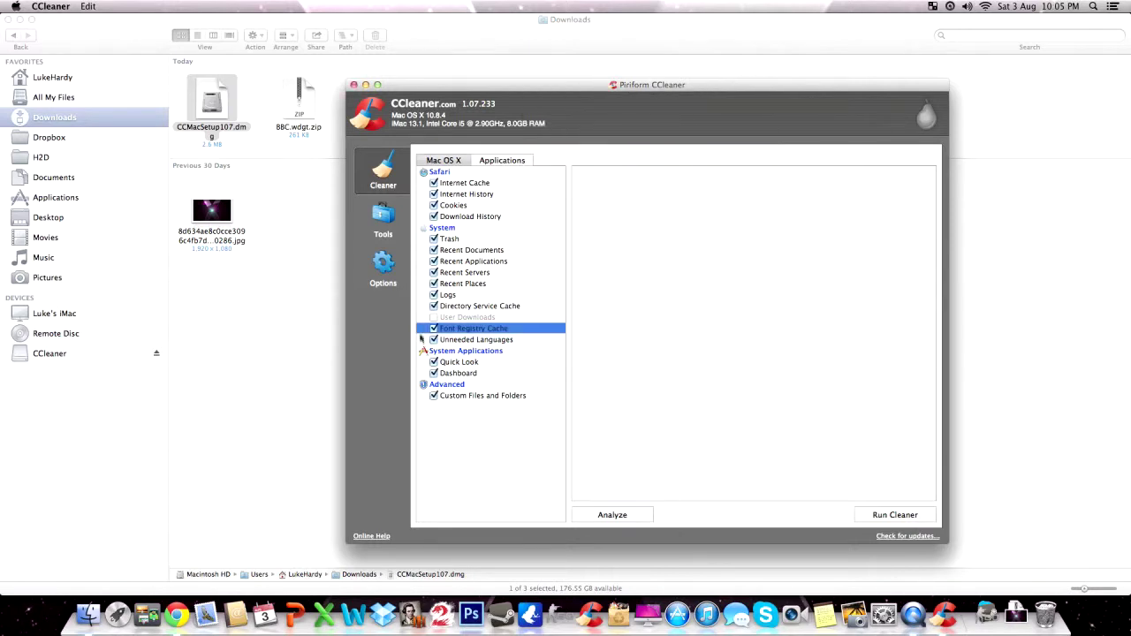
click(434, 329)
click(500, 161)
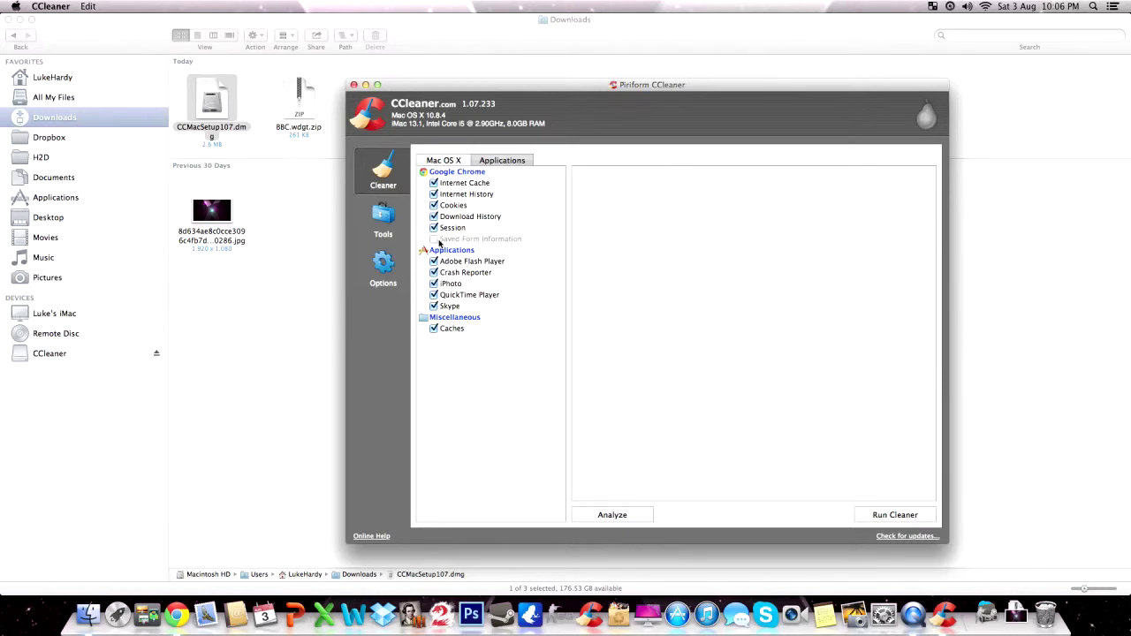
Step: Analyze from the Mac OS X and Applications tabs, finding about 391 MB in 870 files
click(443, 162)
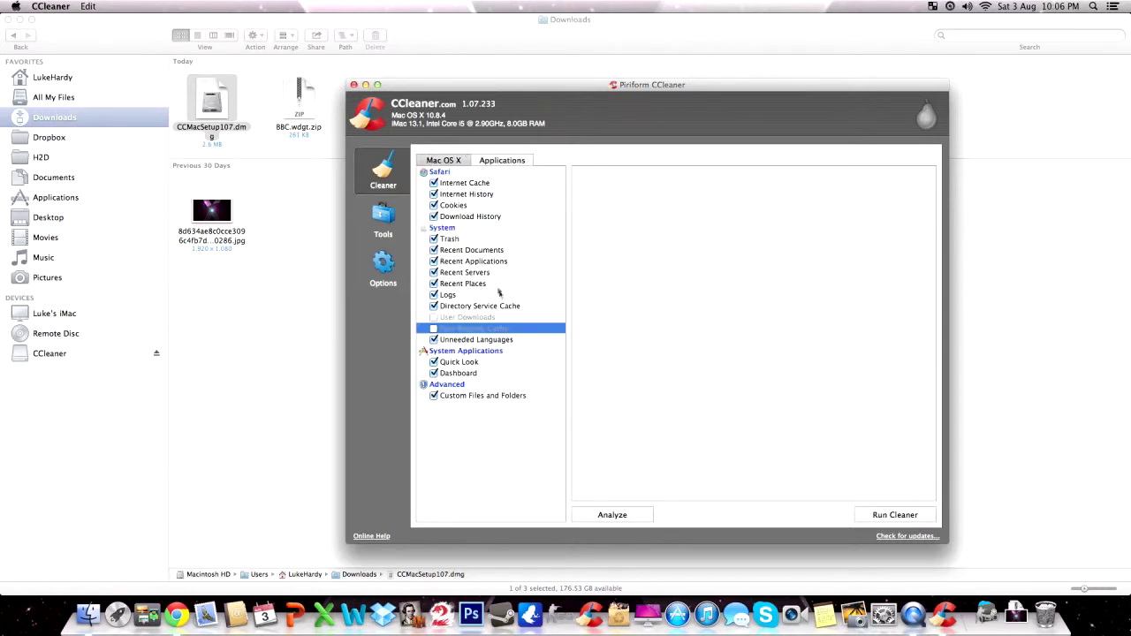
click(610, 515)
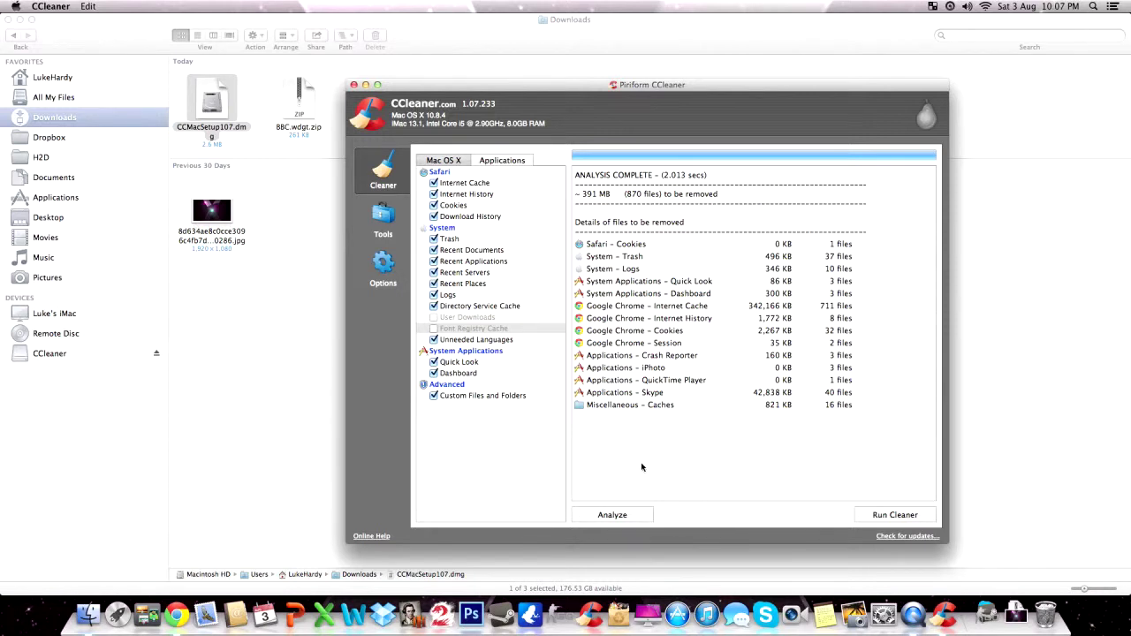
click(509, 161)
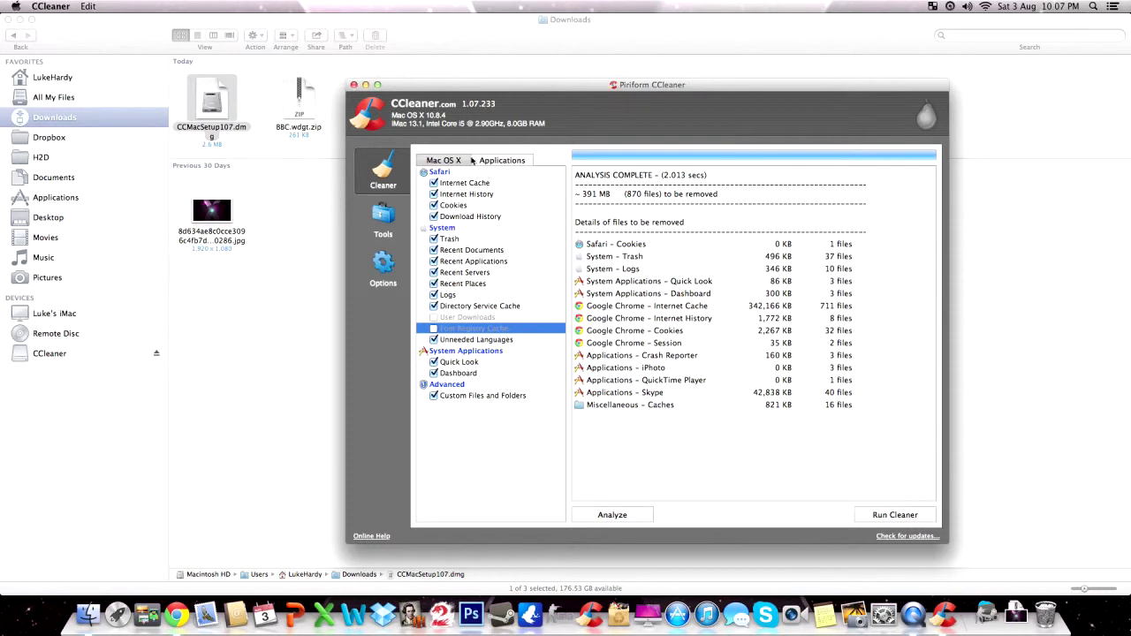
click(482, 164)
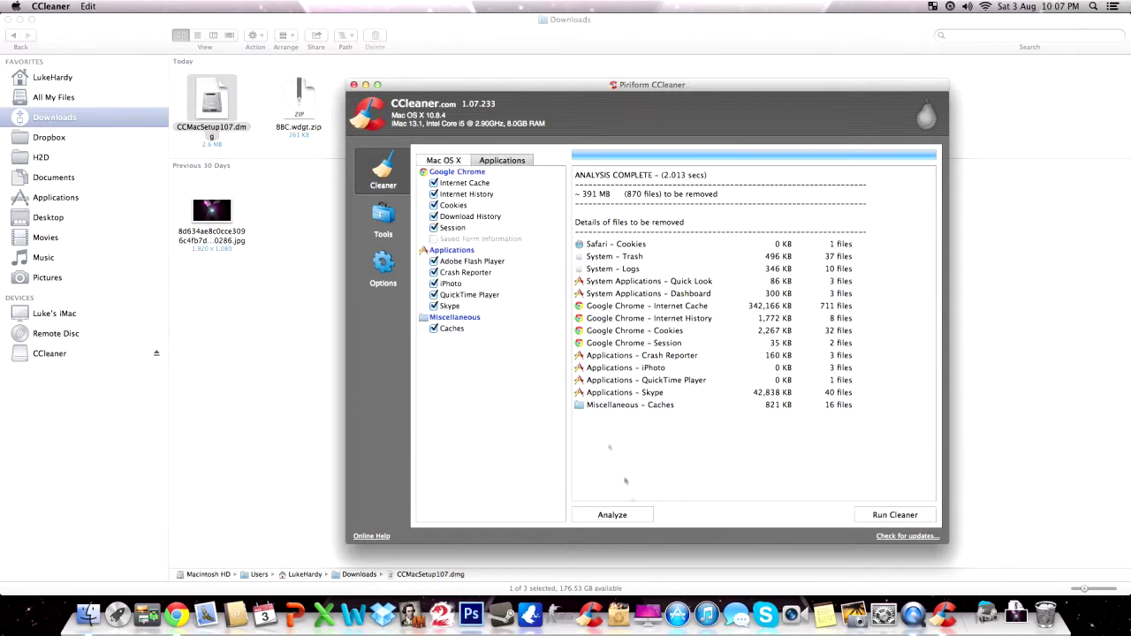
click(622, 519)
drag(601, 199, 689, 175)
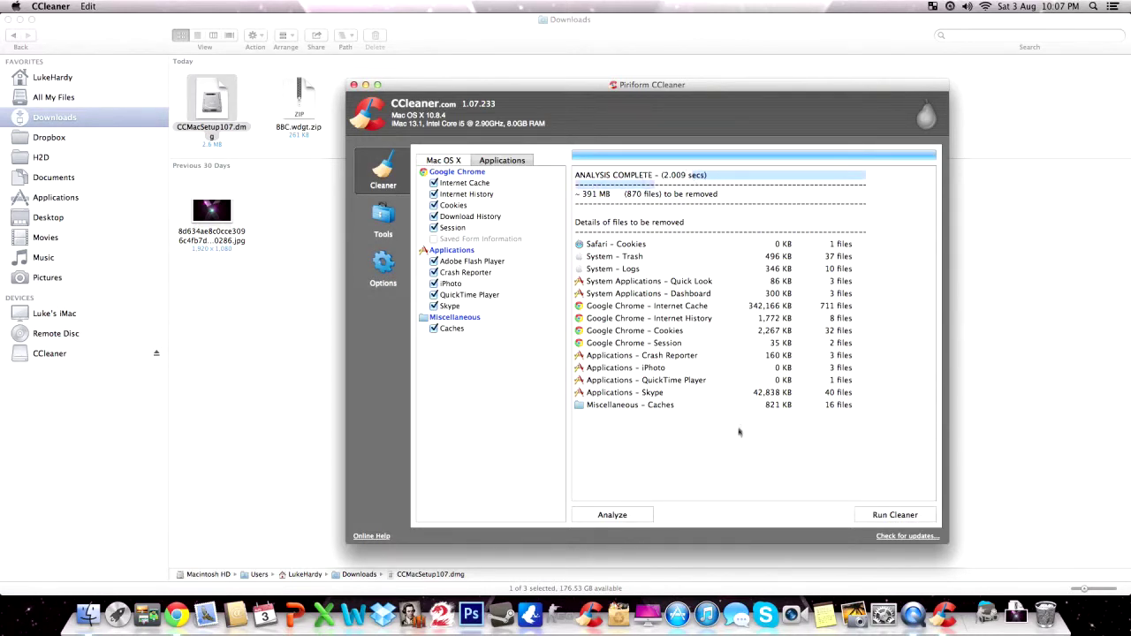
Step: Run the cleaner, quit Chrome, and retry to remove about 391 MB across 867 files
click(875, 517)
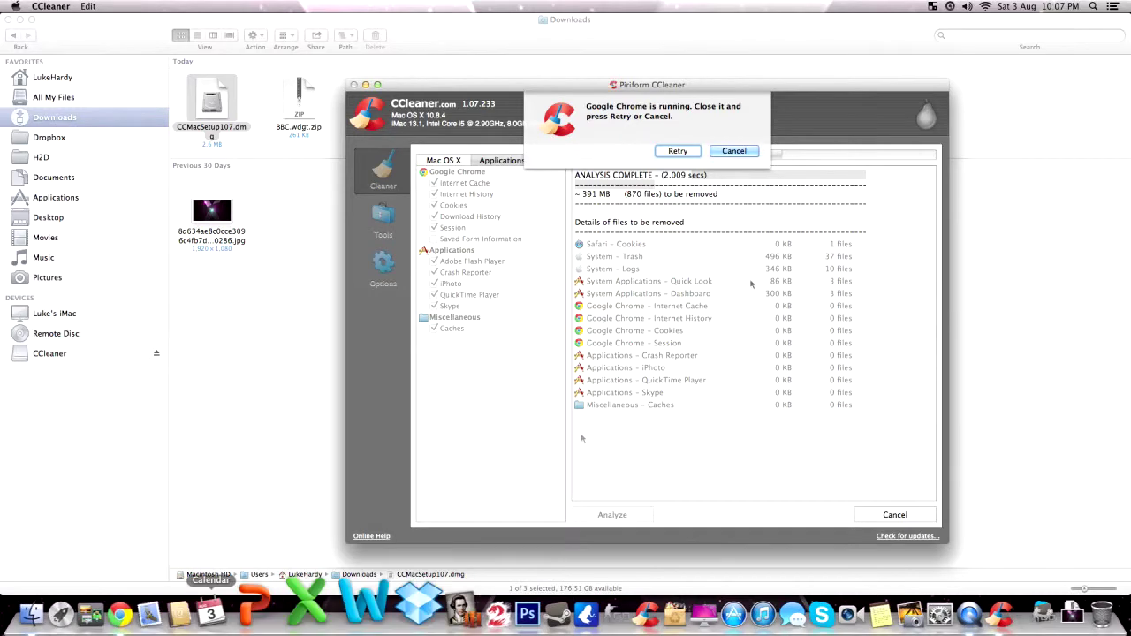
right_click(177, 616)
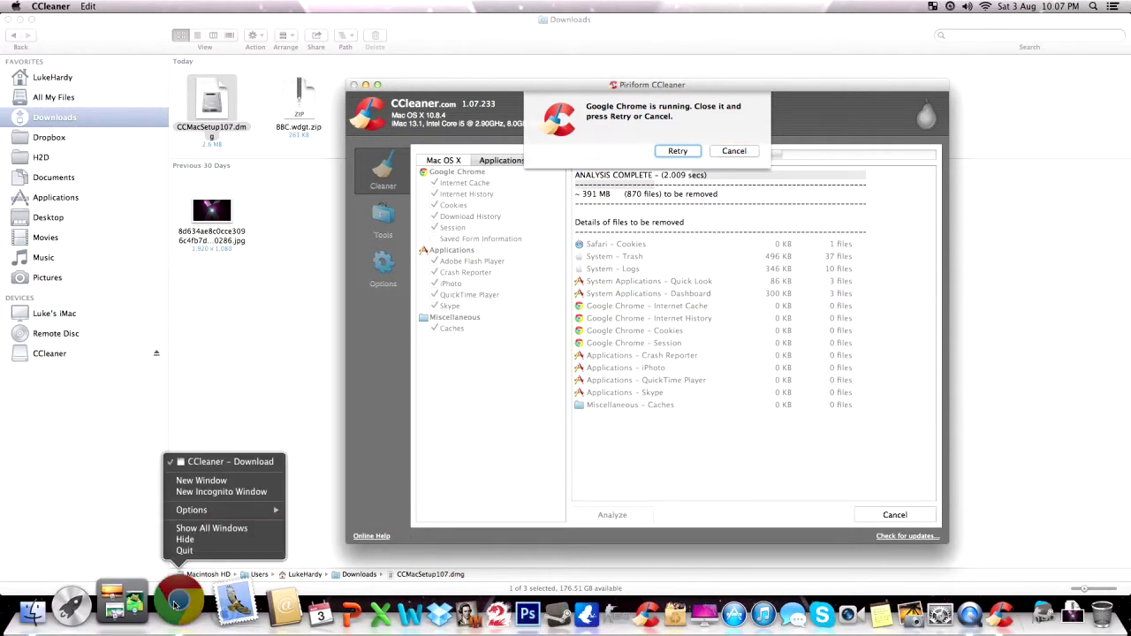
click(228, 557)
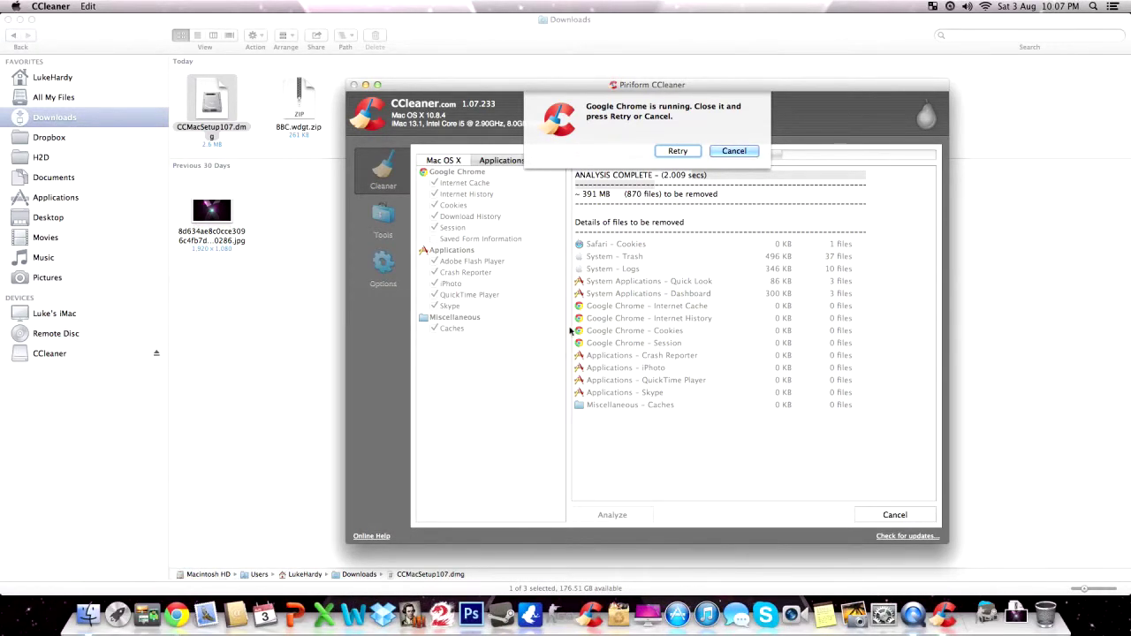
click(672, 151)
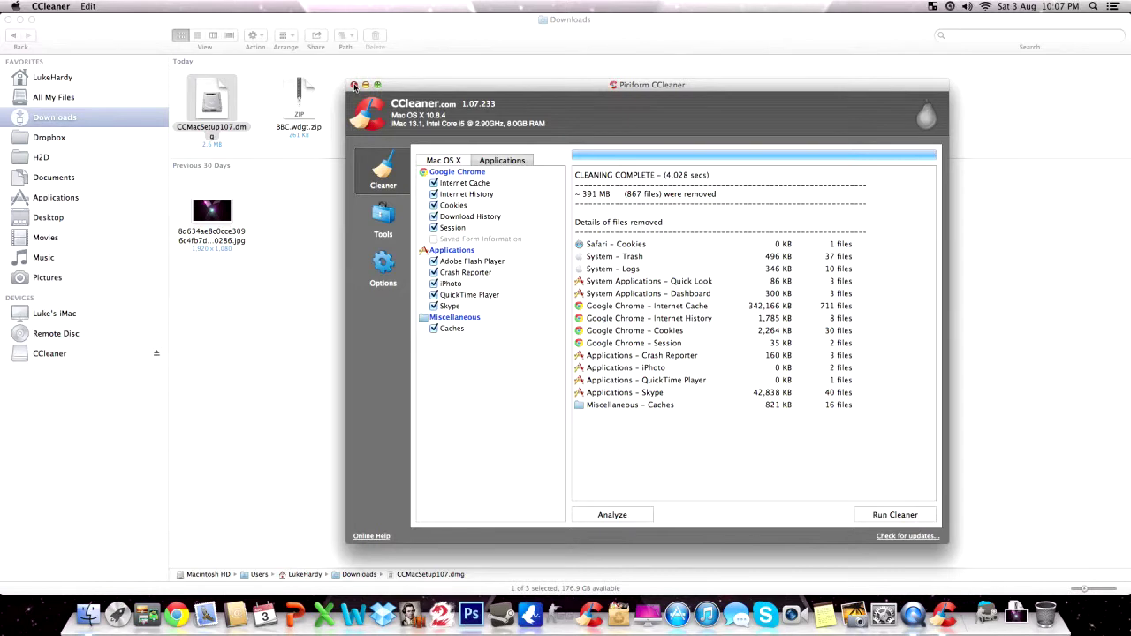
Step: Close the CCleaner window, leaving Finder's Downloads folder with CCMacSetup107.dmg visible
click(353, 85)
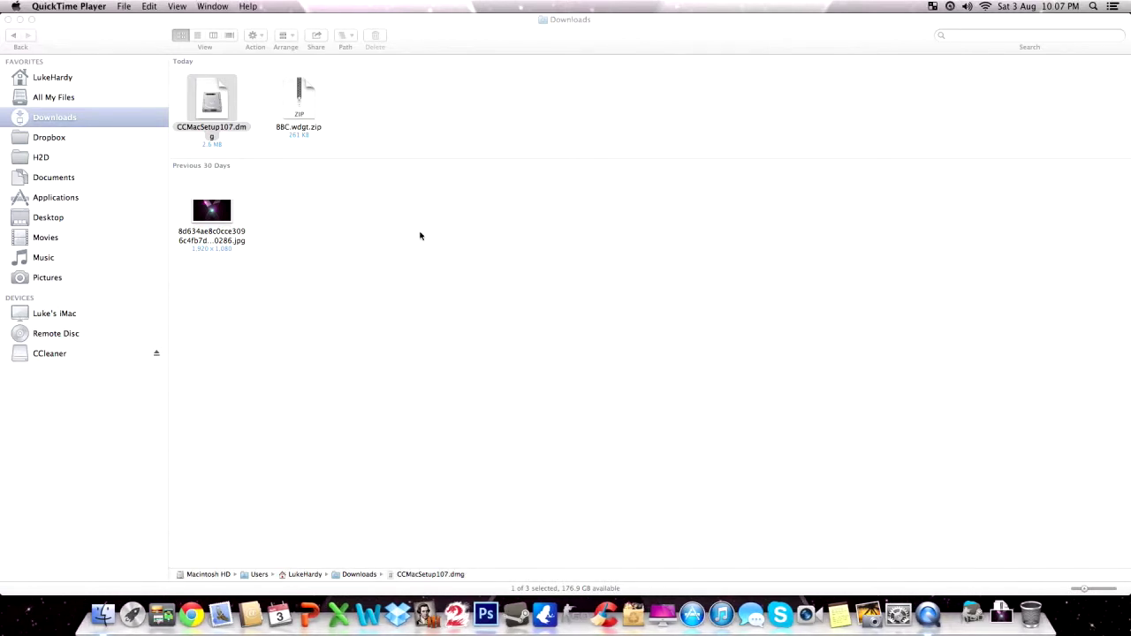